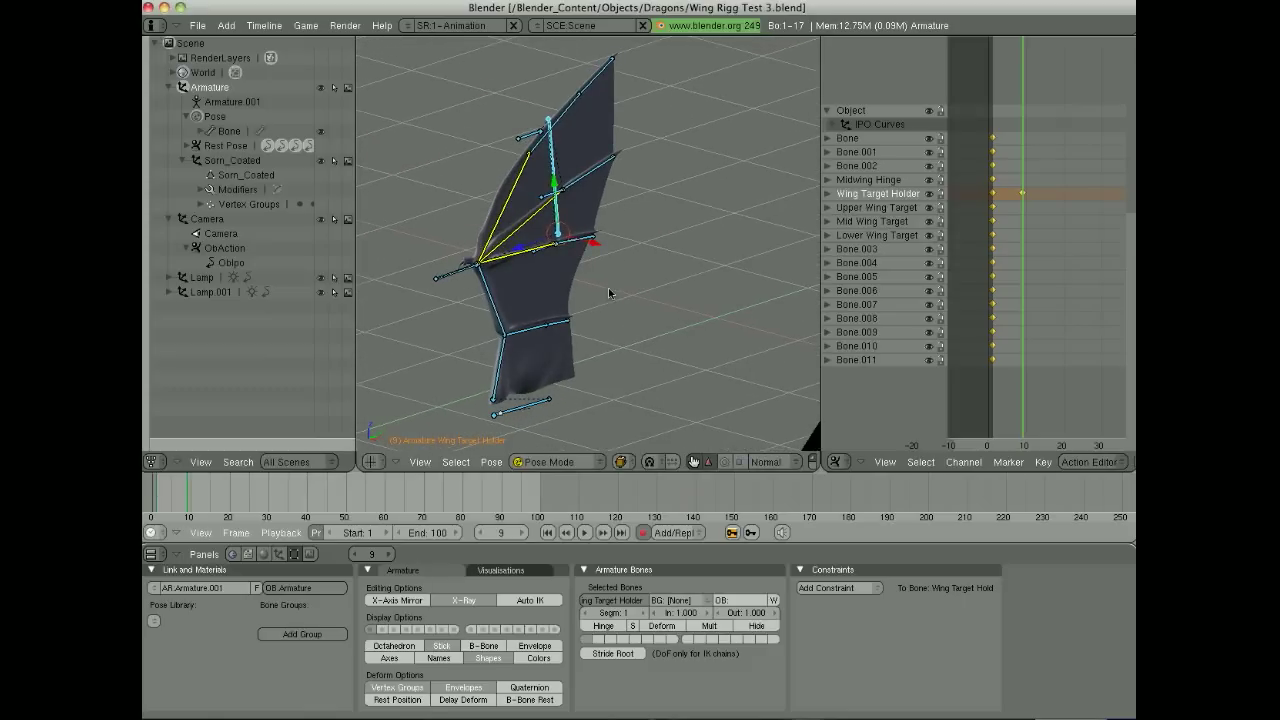
- Scale the Wing Target Holder bone up and back down in side view to test spreading the wing fingers
key("KP_3")
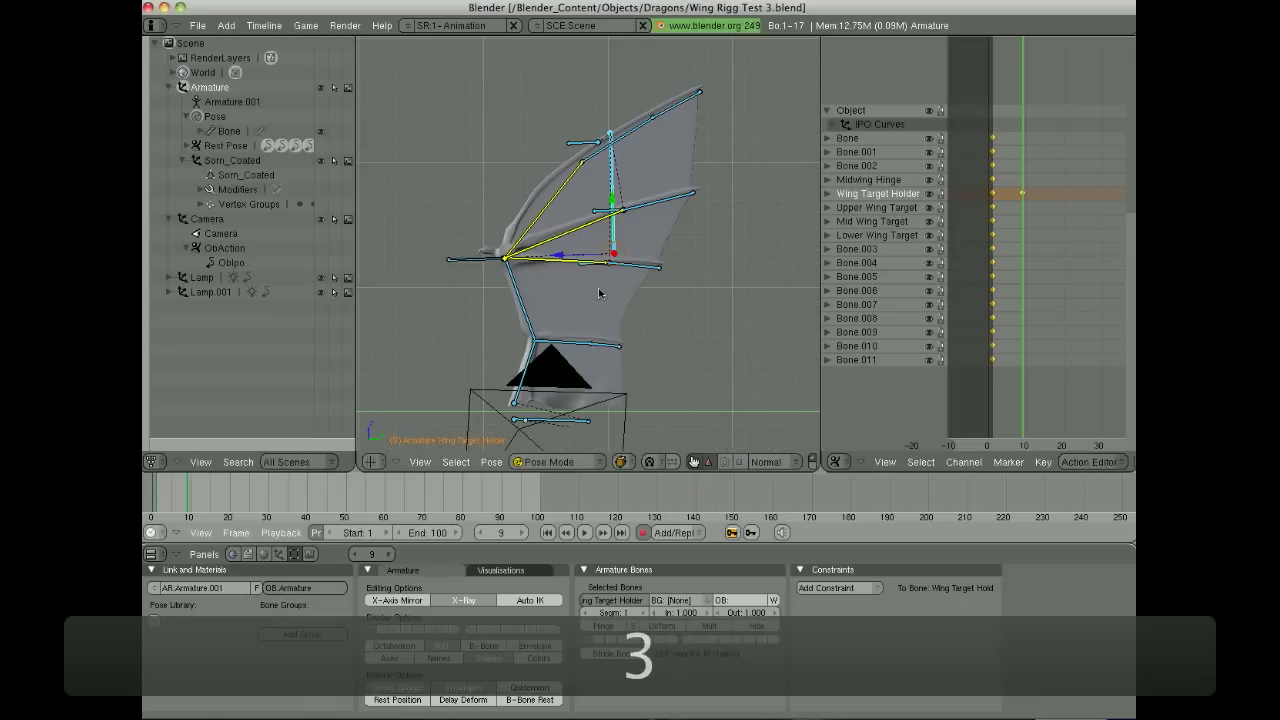
middle_click_drag(613, 290, 660, 278, "shift")
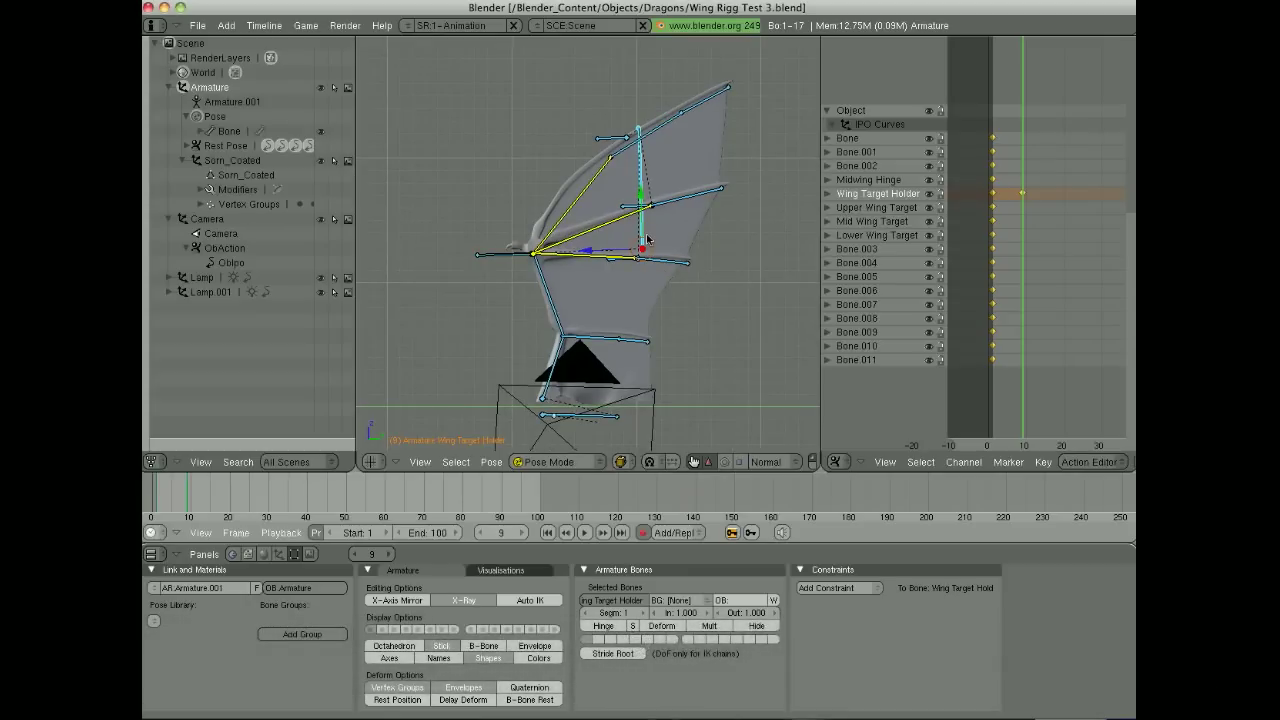
key("s")
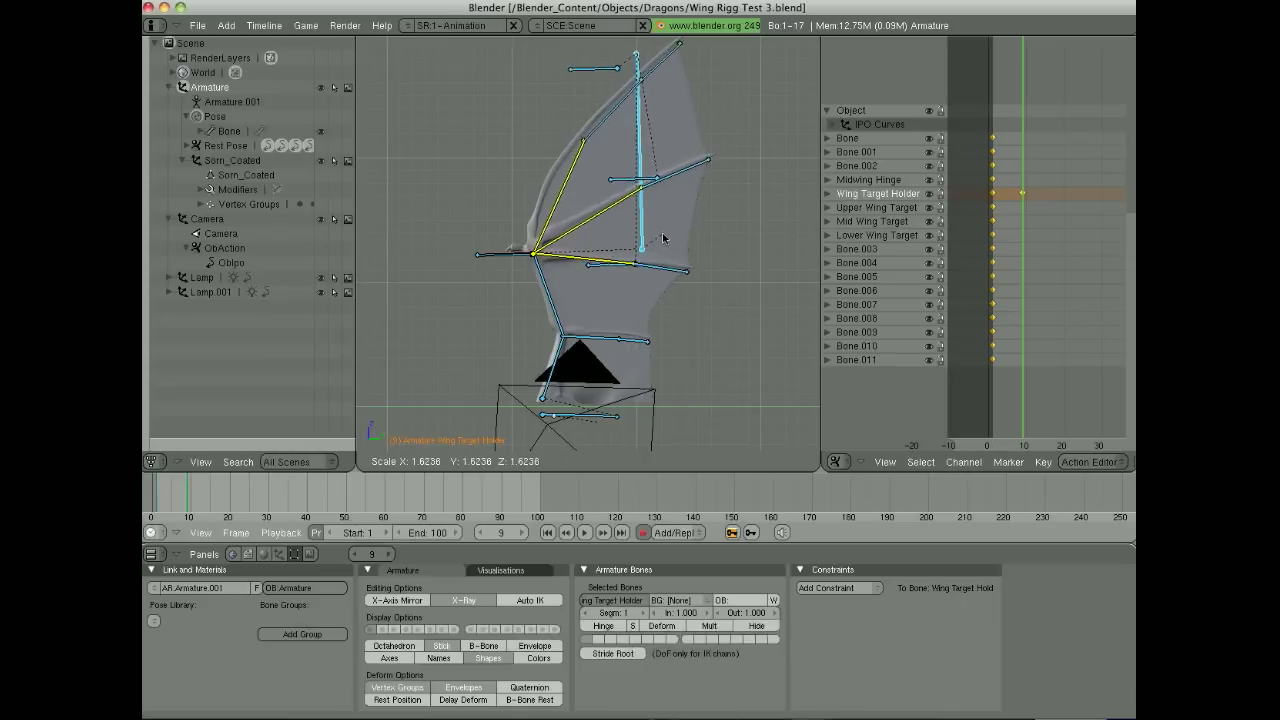
left_click(659, 258)
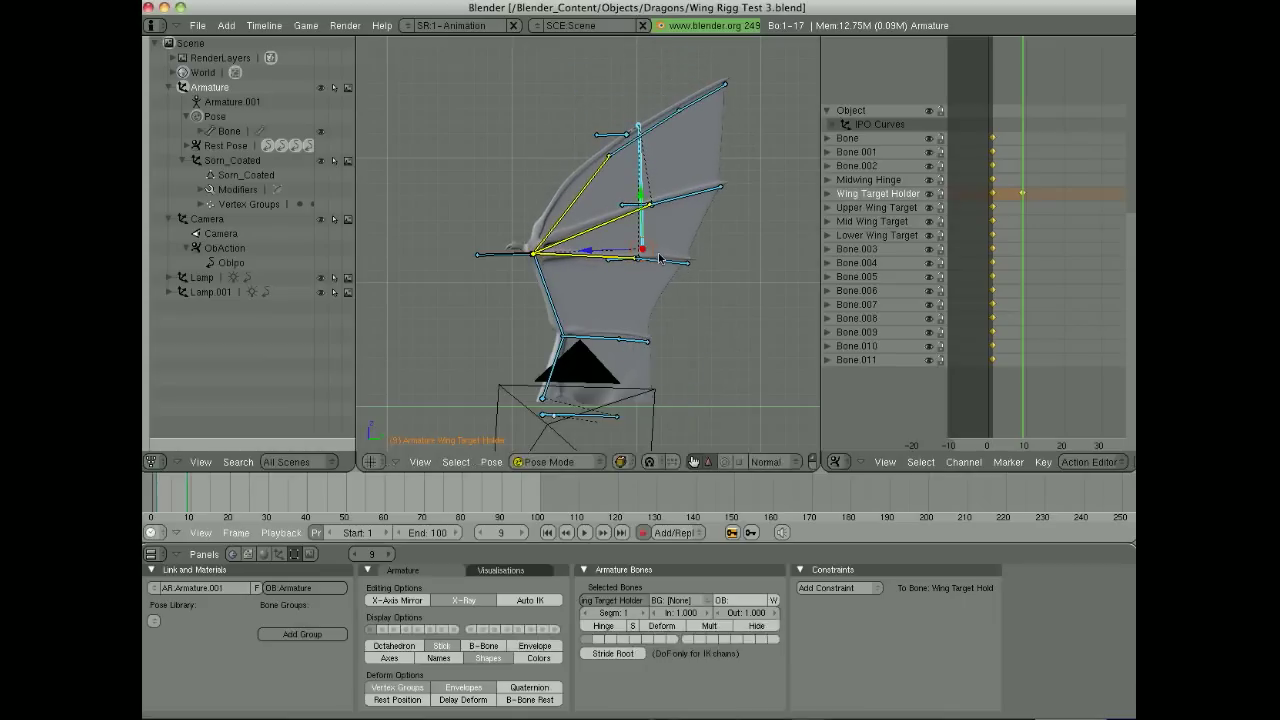
key("s")
left_click(654, 263)
- Move the Wing Target Holder bone by about -0.015 along the X axis
mouse_move(654, 263)
middle_mouse_down()
mouse_move(665, 243)
mouse_move(651, 263)
middle_mouse_up()
key("g")
key("x")
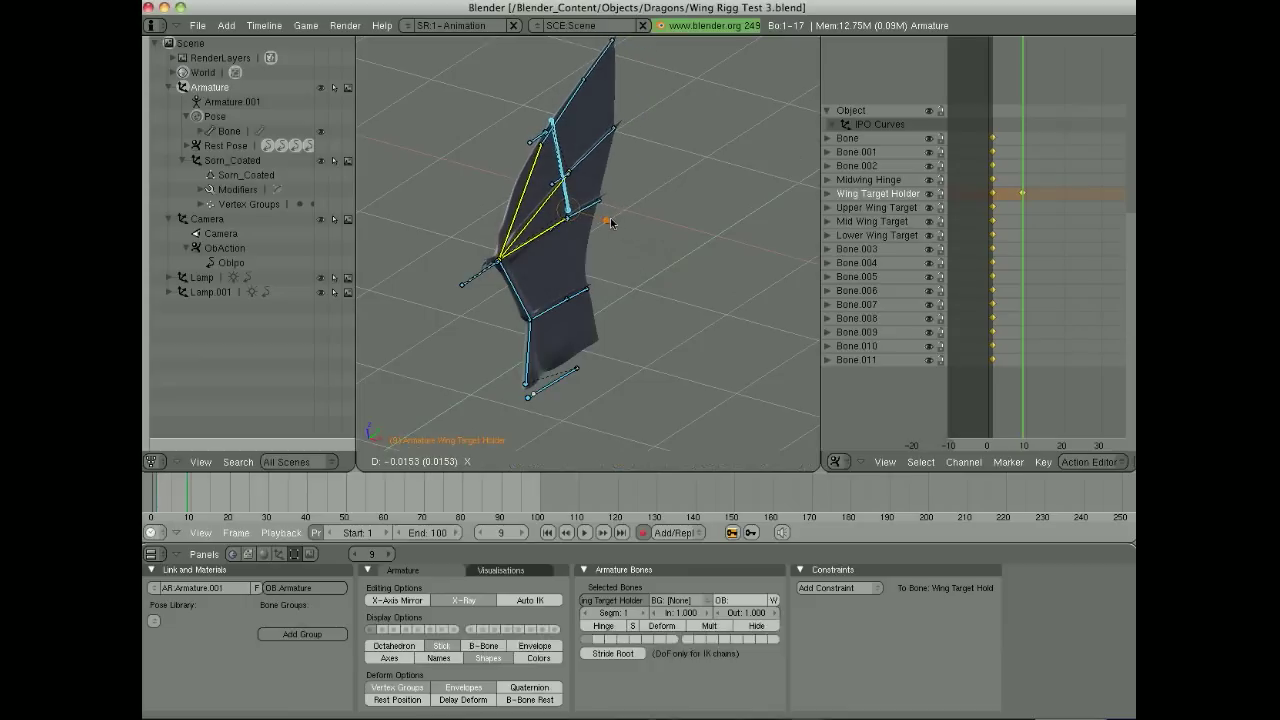
left_click(612, 222)
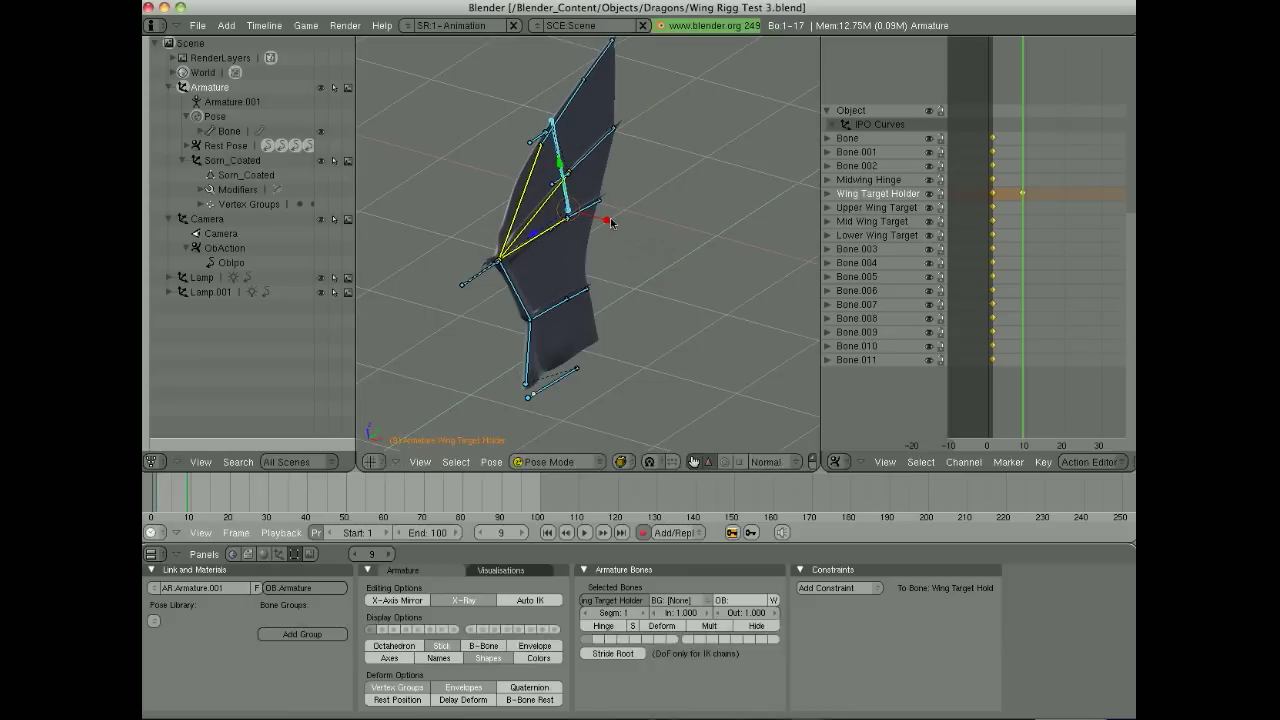
- Enable the rotate manipulator alongside the move one and rotate the Wing Target Holder bone slightly
left_click(725, 462)
left_click_drag(595, 190, 563, 196)
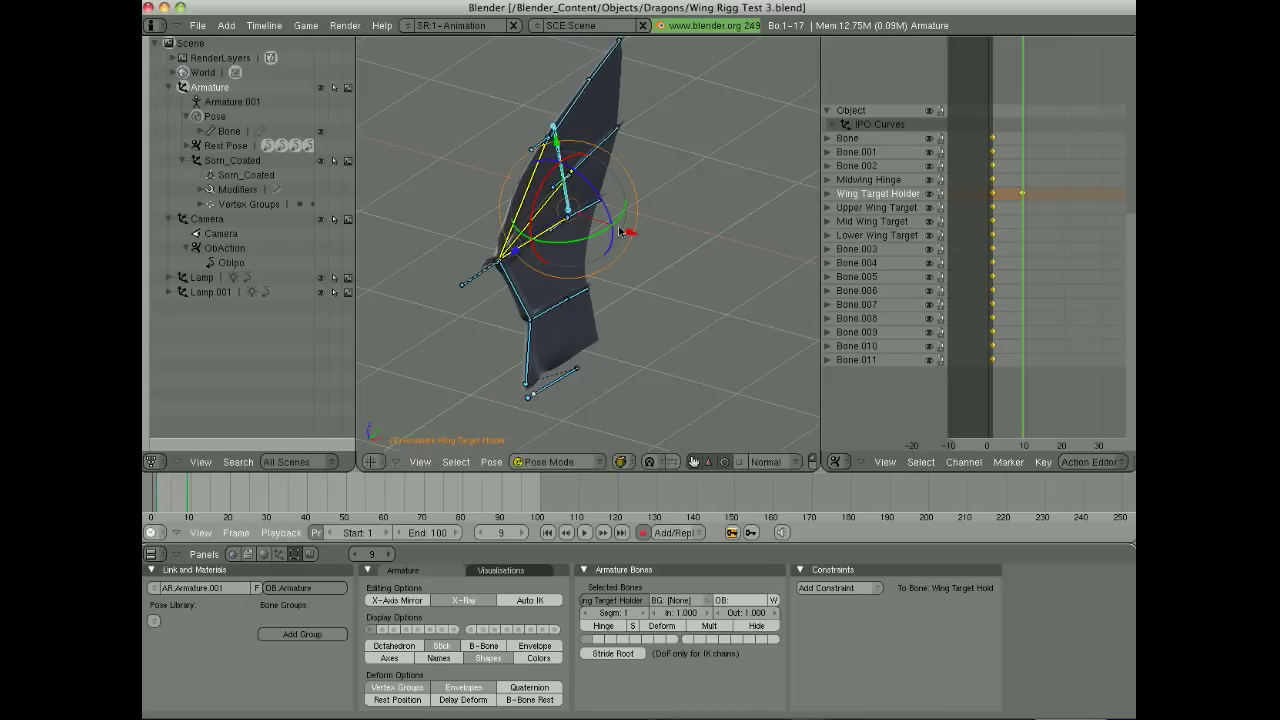
mouse_move(596, 236)
left_mouse_down()
mouse_move(605, 228)
mouse_move(564, 246)
mouse_move(584, 236)
left_mouse_up()
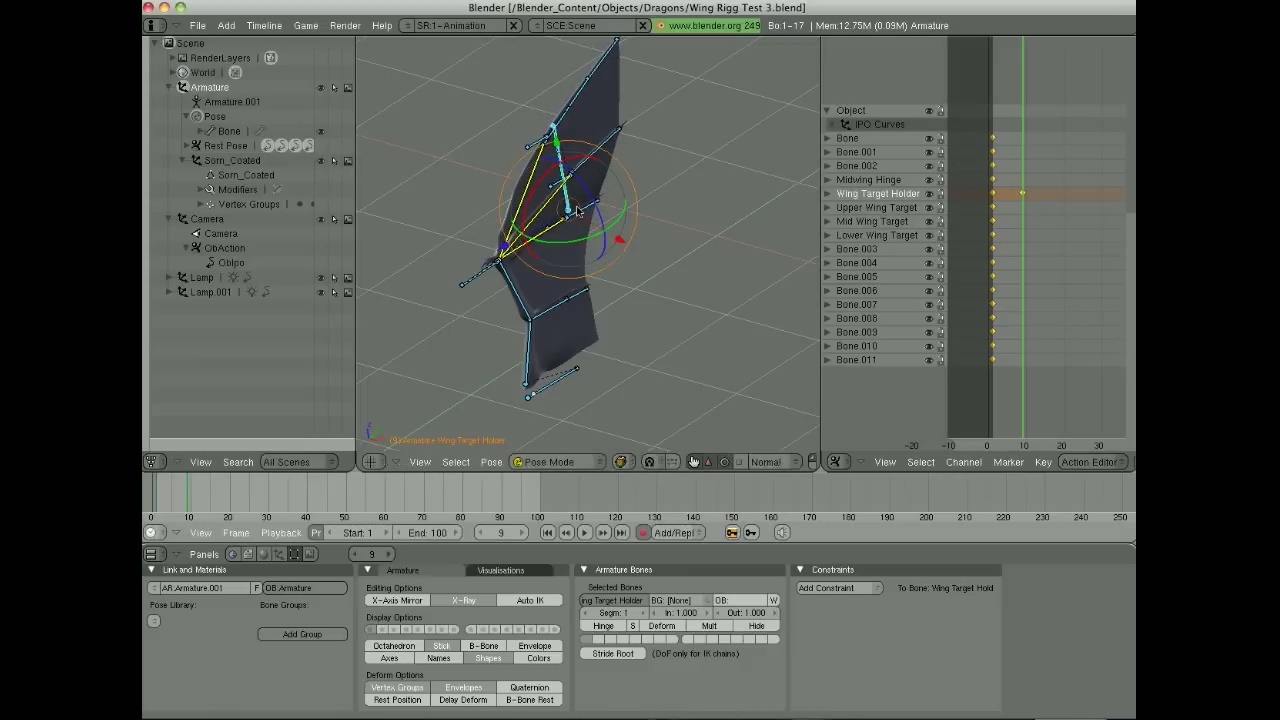
- Clear the rotation, scale and location of the Wing Target Holder bone
key("alt+r")
left_click(577, 208)
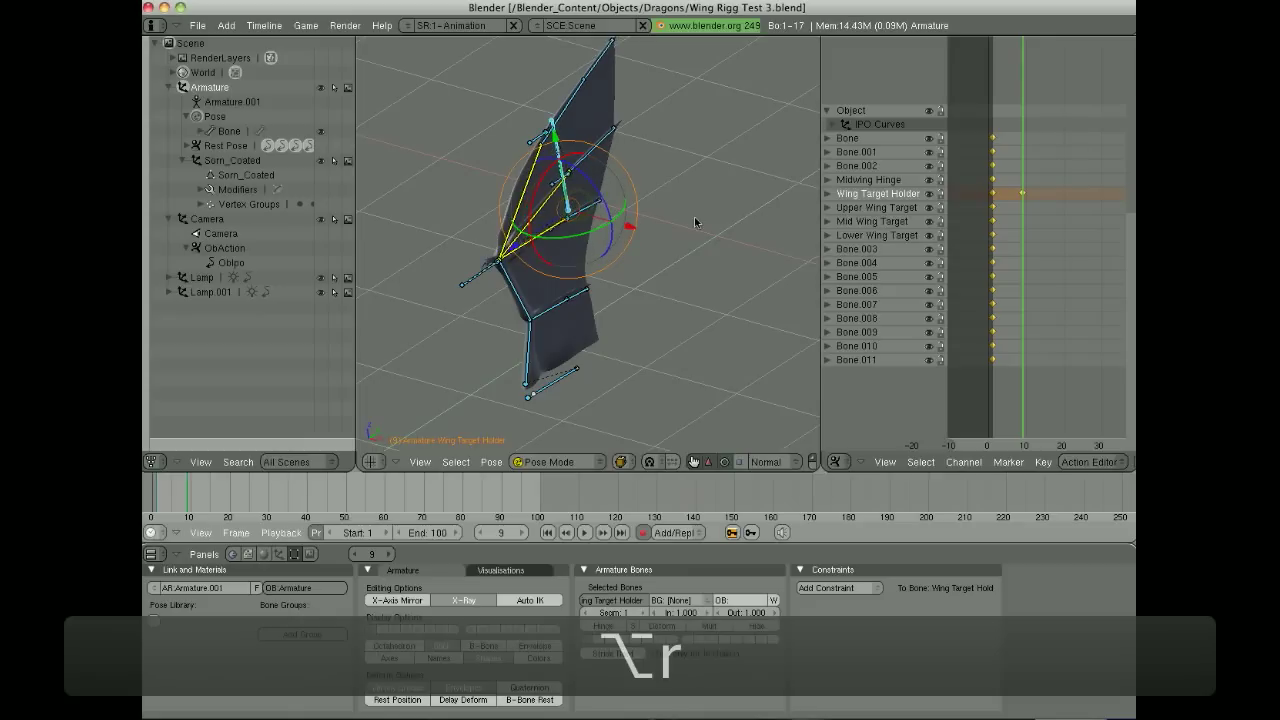
key("alt+s")
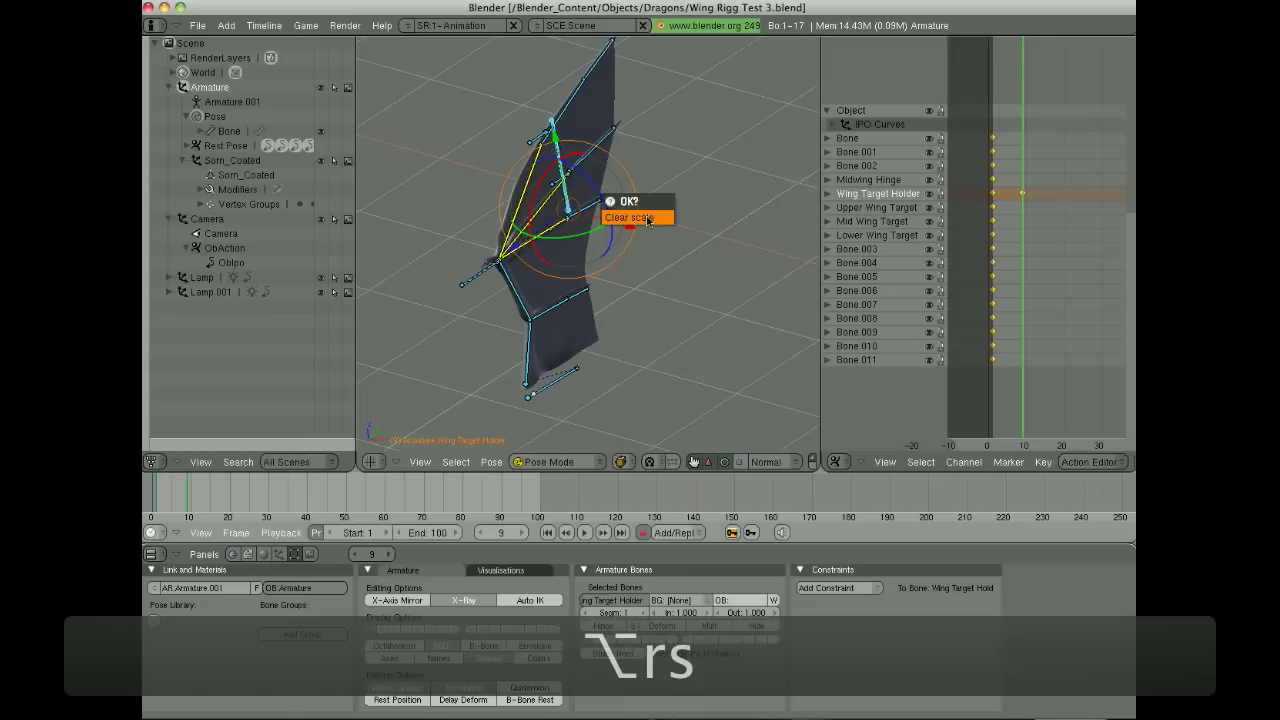
left_click(645, 220)
key("alt+g")
left_click(645, 220)
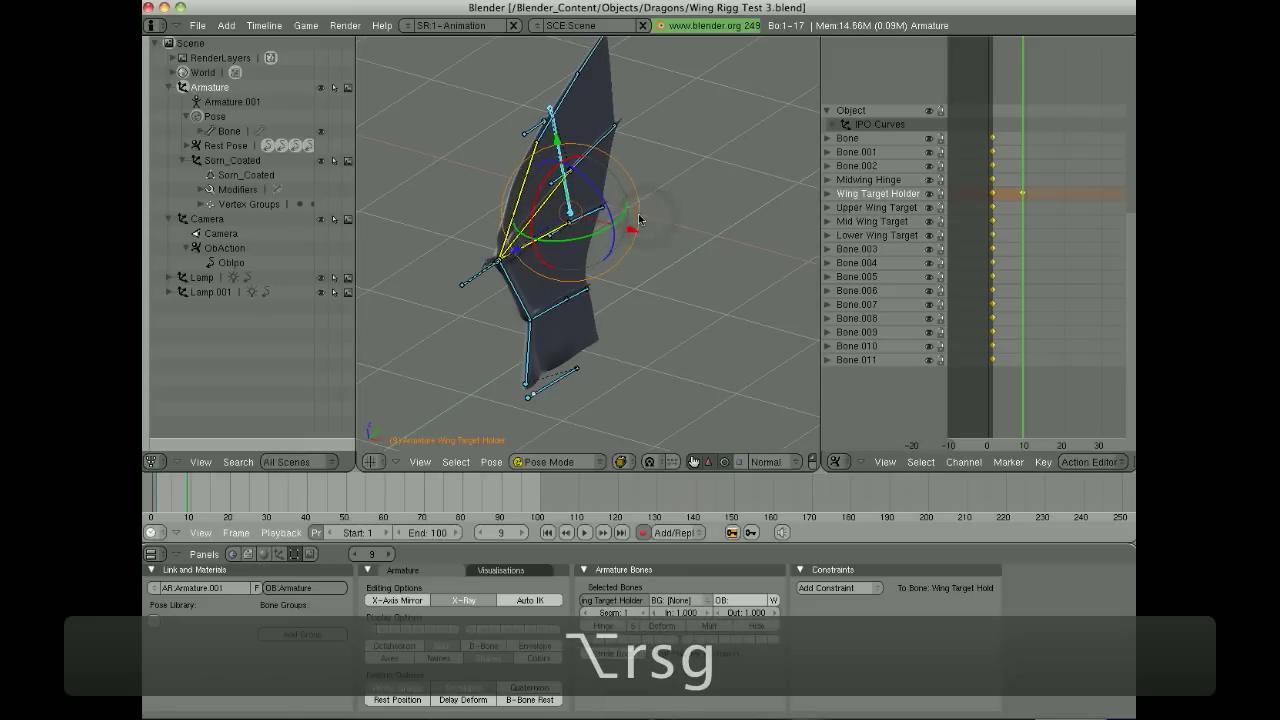
- Rotate the Midwing Hinge bone at frame 9 to swing the outer wing
middle_click_drag(645, 220, 700, 227)
right_click(497, 263)
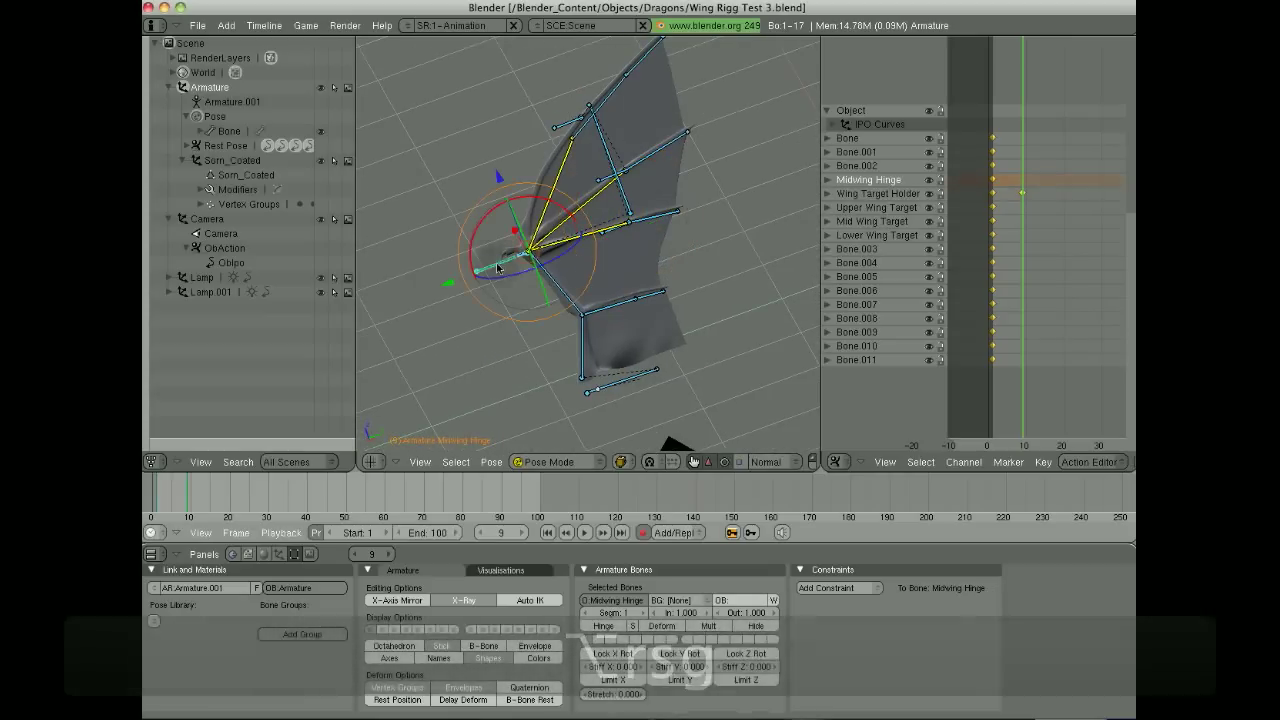
middle_click_drag(497, 263, 512, 300)
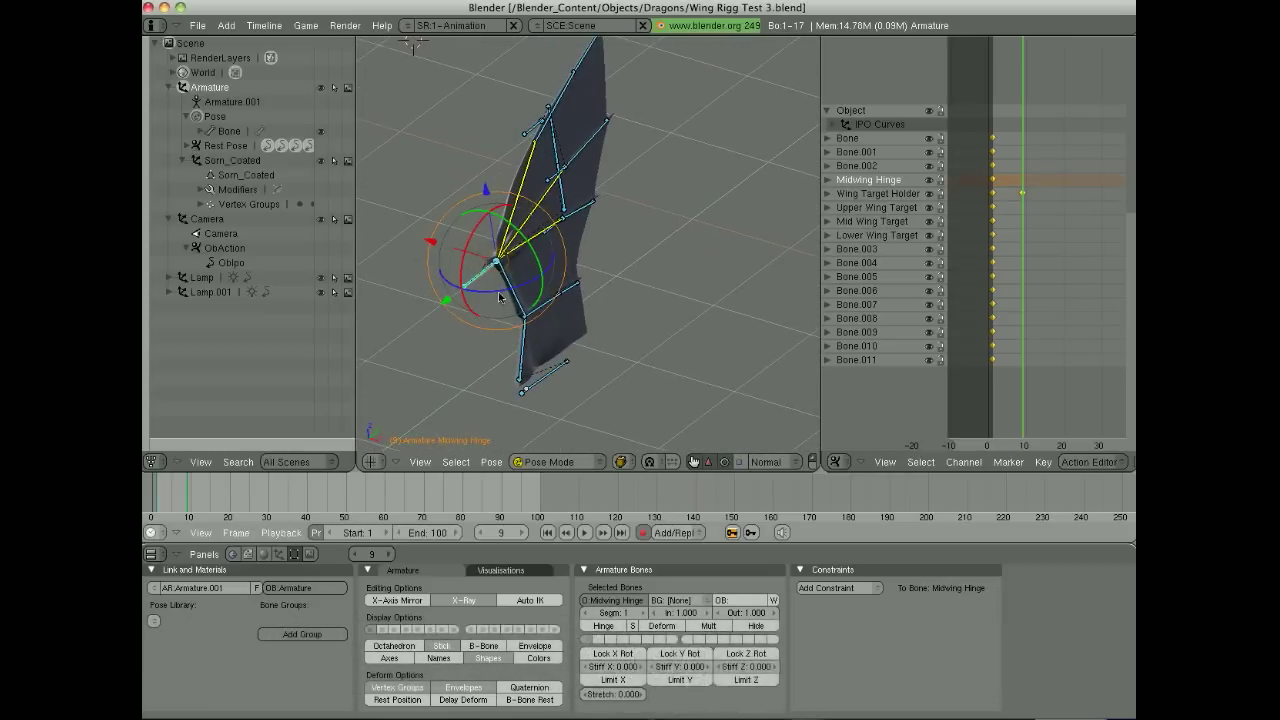
left_click_drag(498, 293, 541, 176)
- Adjust the Upper, Mid and Lower Wing Target bones individually at frame 9 to reposition the three wing fingers
right_click(556, 127)
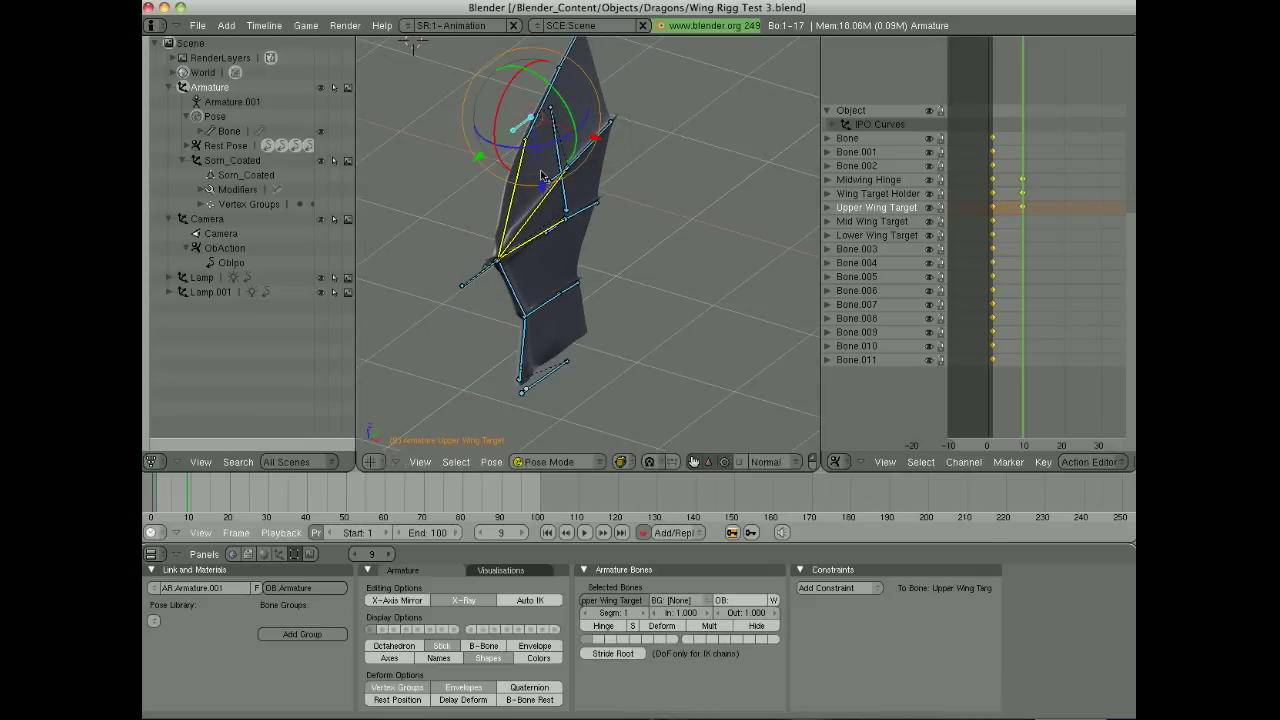
right_click(555, 182)
left_click_drag(632, 190, 630, 195)
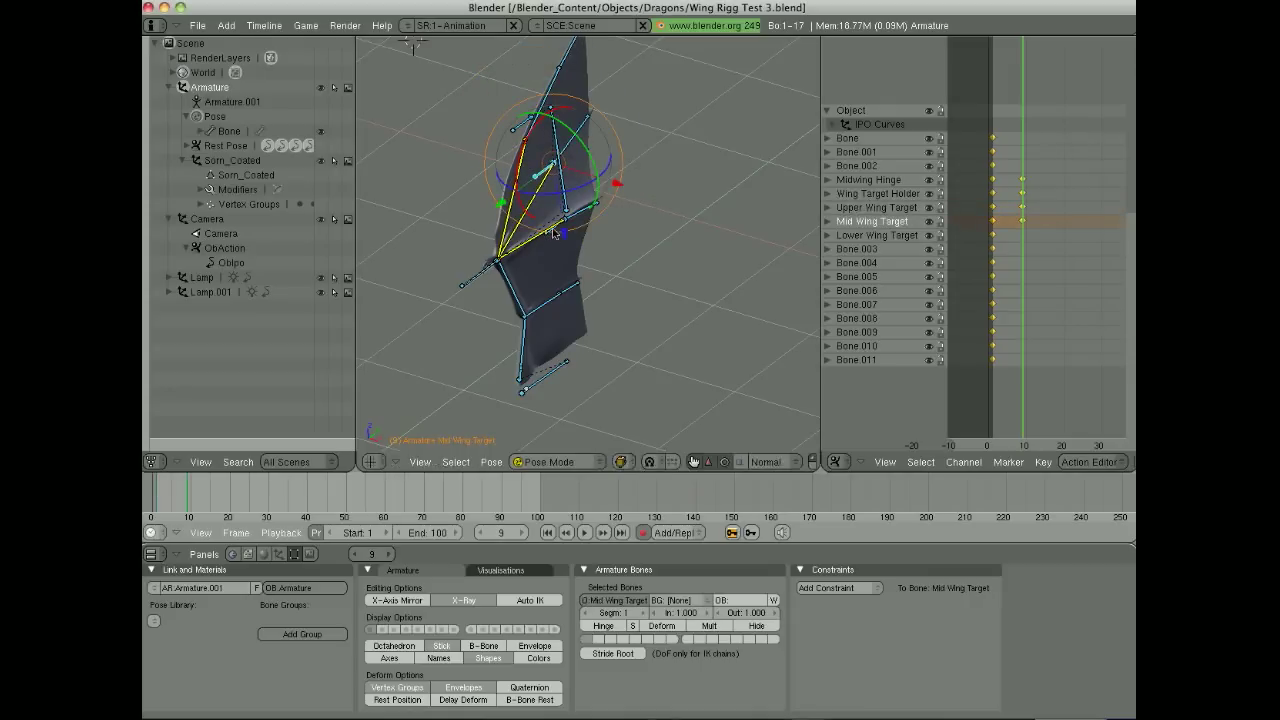
right_click(553, 229)
left_click_drag(629, 240, 630, 236)
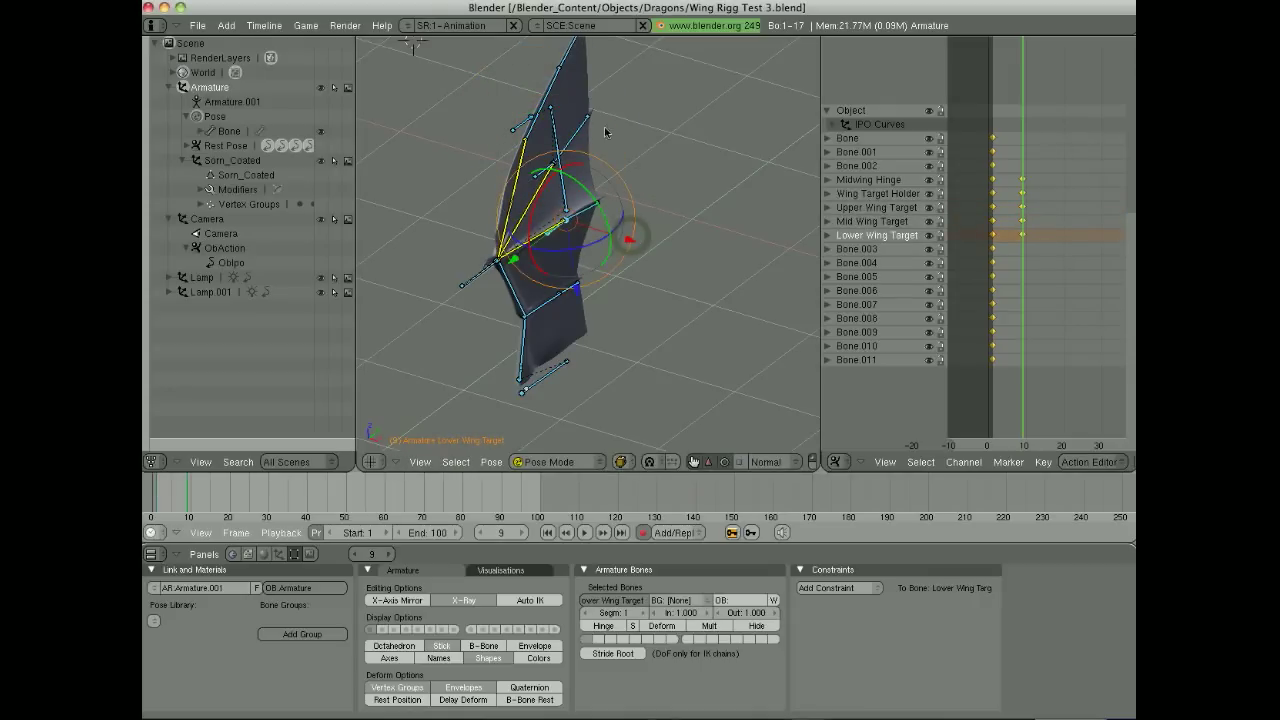
- Rotate the middle finger's tip bone (Bone.009) and the upper finger's tip bone (Bone.005) to bend the wing edge
right_click(588, 121)
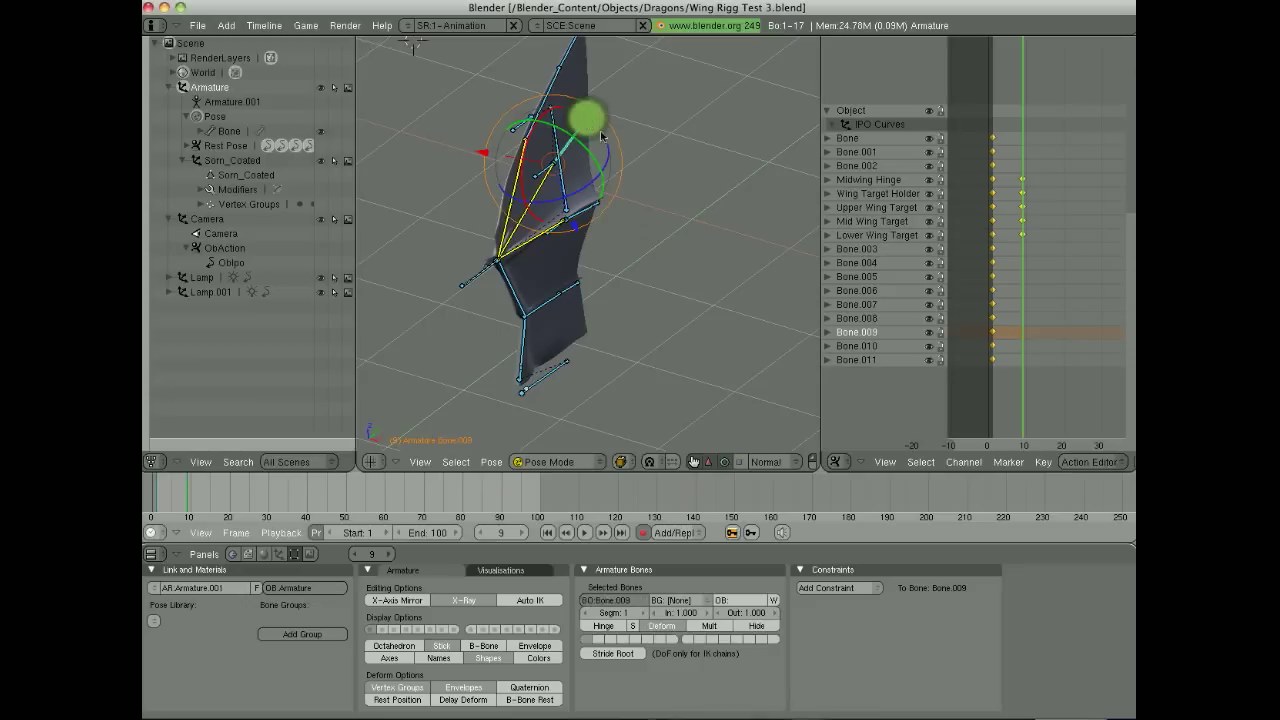
mouse_move(602, 161)
left_mouse_down()
mouse_move(605, 174)
mouse_move(609, 164)
left_mouse_up()
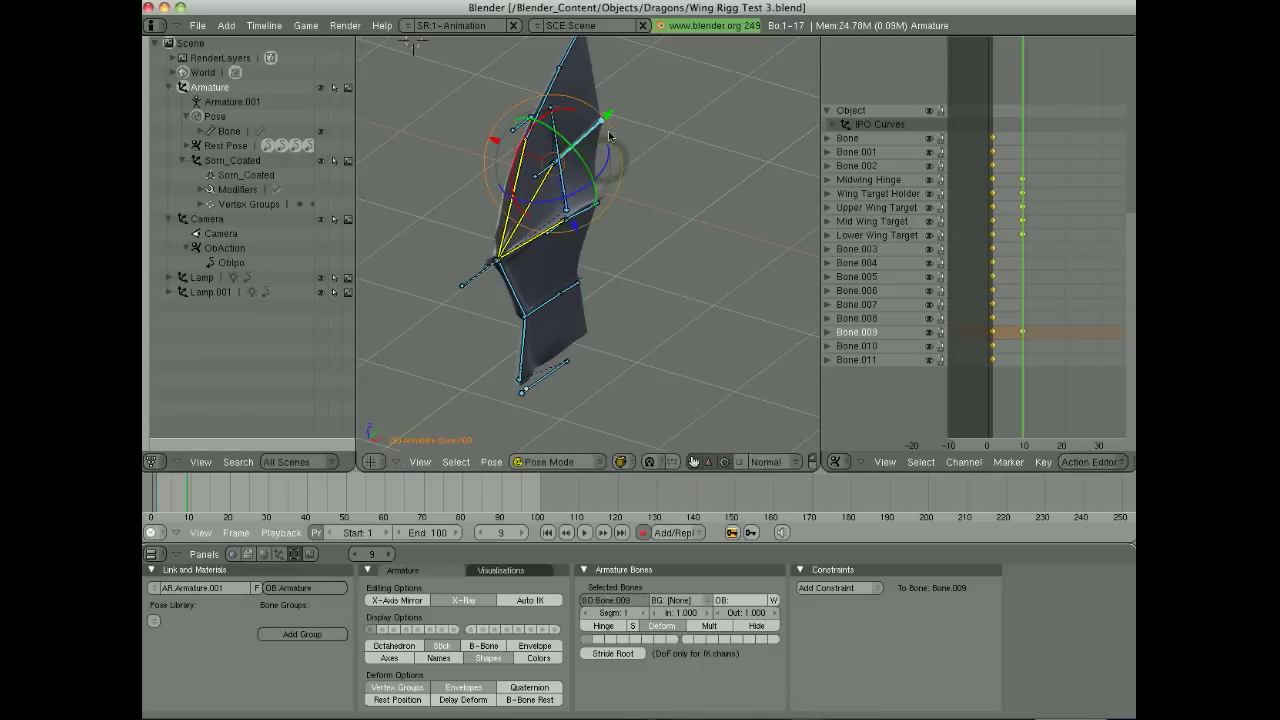
right_click(574, 64)
middle_click_drag(602, 65, 615, 162, "shift")
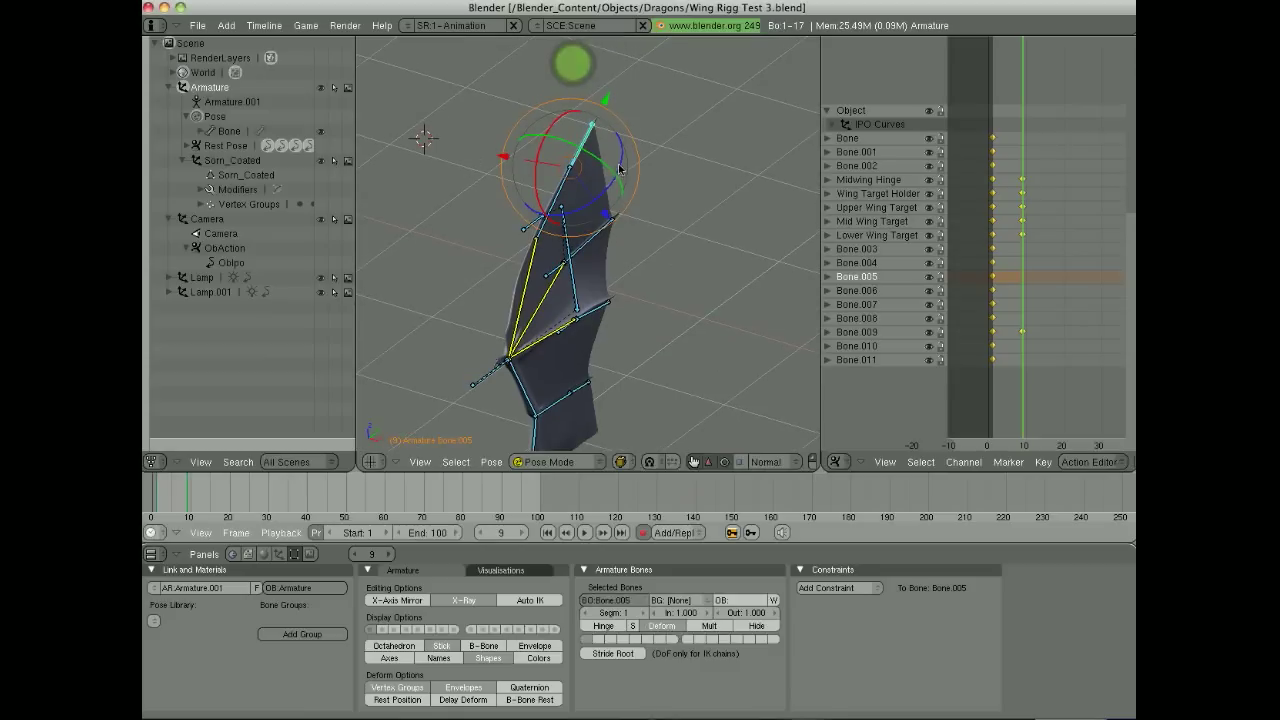
left_click_drag(621, 161, 617, 182)
left_click(617, 185)
- Rotate Bone.004, the middle segment of the upper finger, to curl the wing's leading edge
right_click(553, 192)
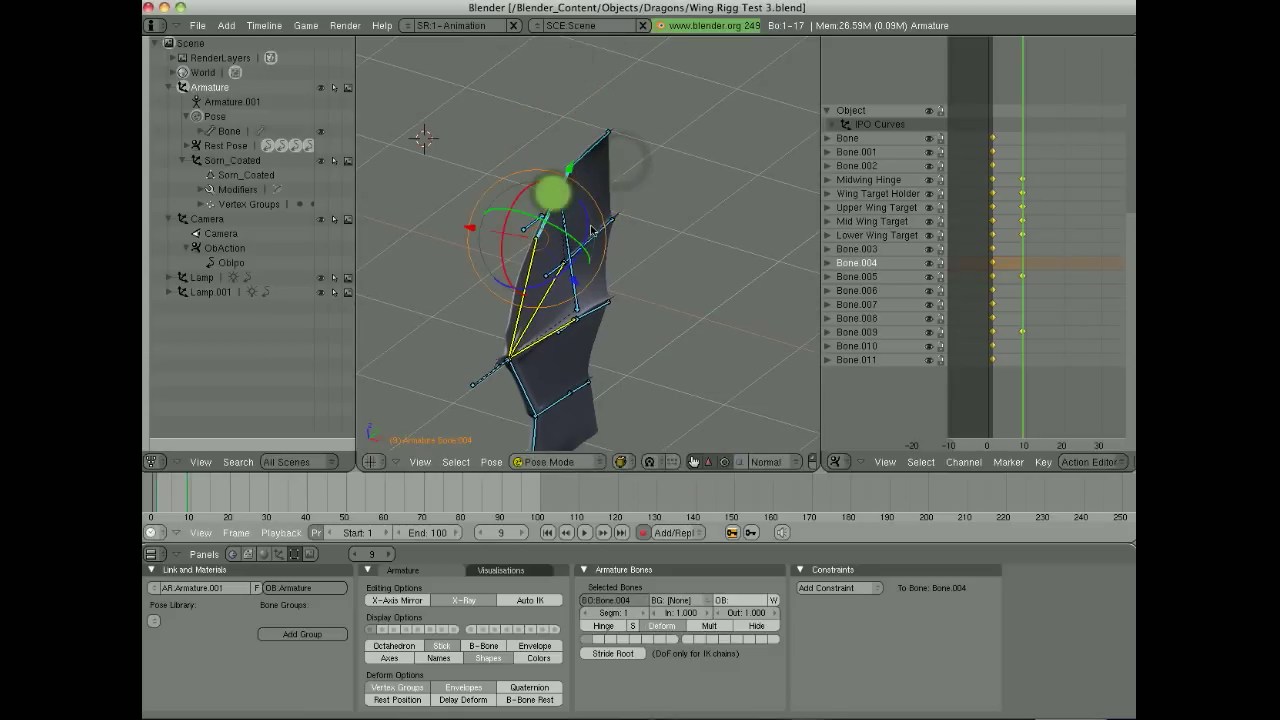
key("r")
left_click(584, 261)
middle_click_drag(584, 261, 631, 214)
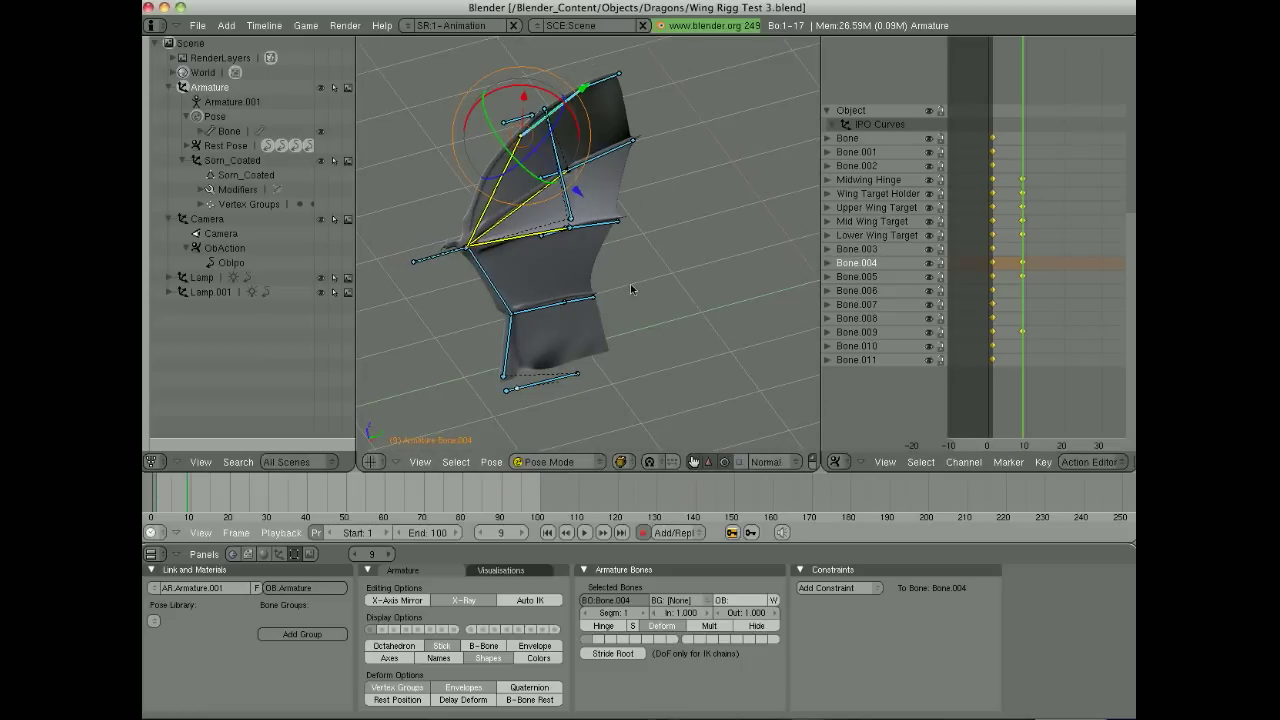
- Show the armature's bones as octahedrons at frame 1 and enter Edit Mode
left_click(395, 646)
left_click_drag(1024, 252, 950, 256)
middle_click_drag(640, 240, 645, 253)
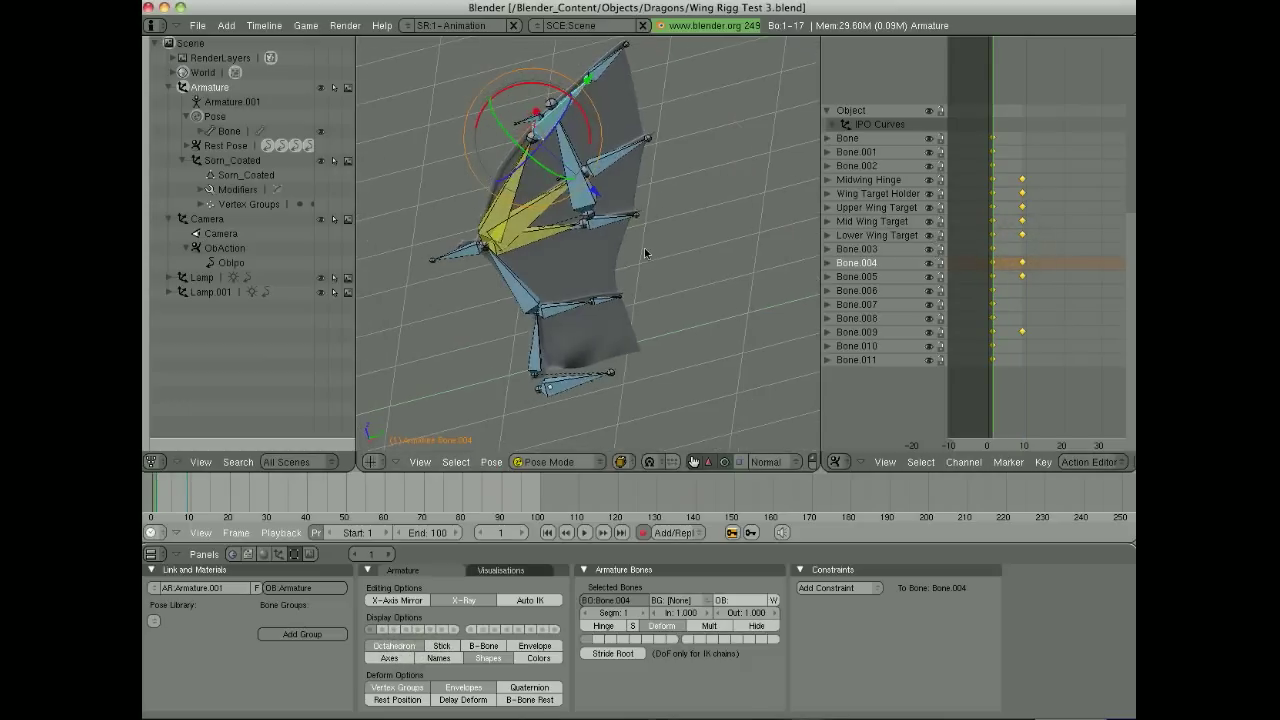
key("KP_3")
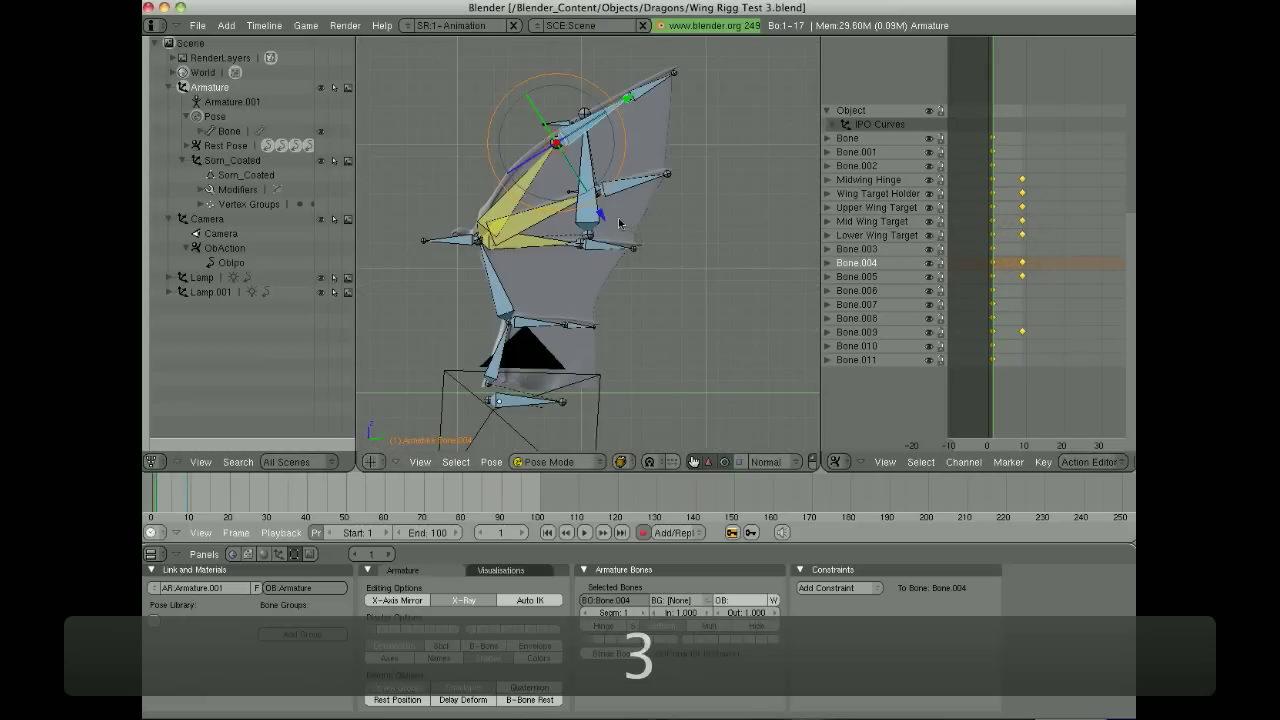
key("Tab")
- Examine the lower arm bone and Bone.002 leading up to the wing's hinge from several angles
middle_click_drag(628, 203, 566, 280)
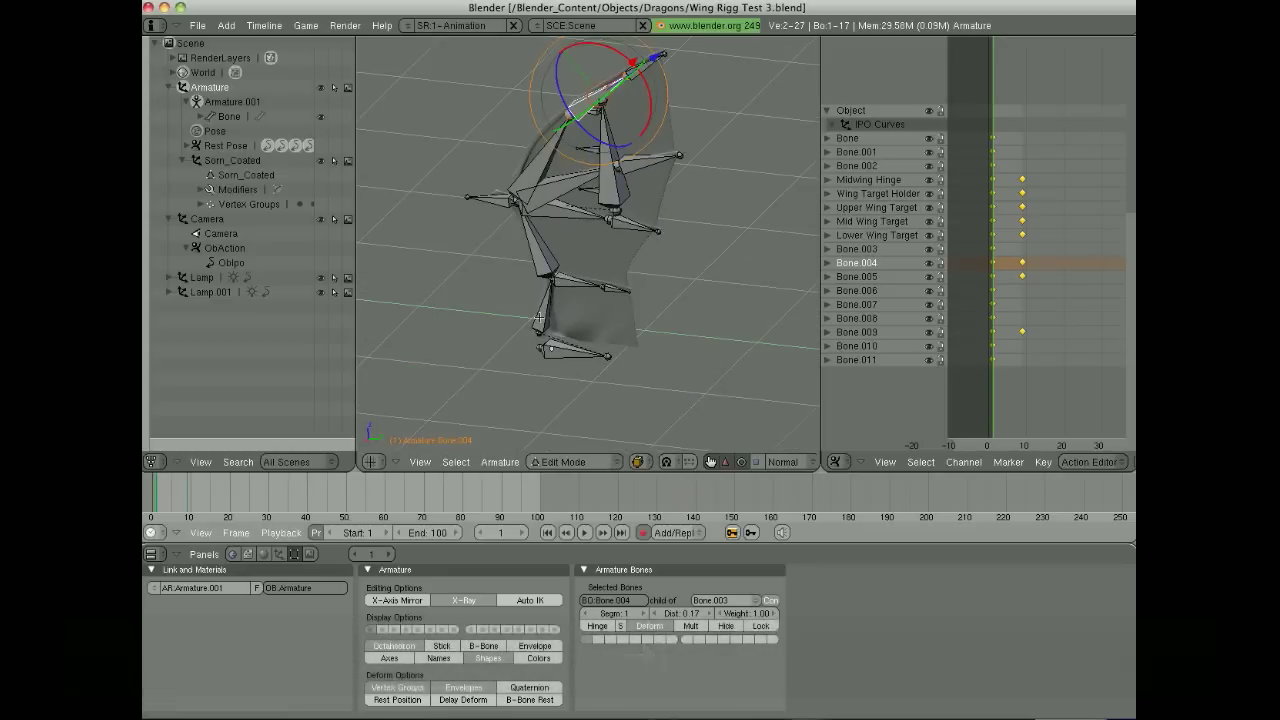
right_click(538, 316)
right_click(540, 255)
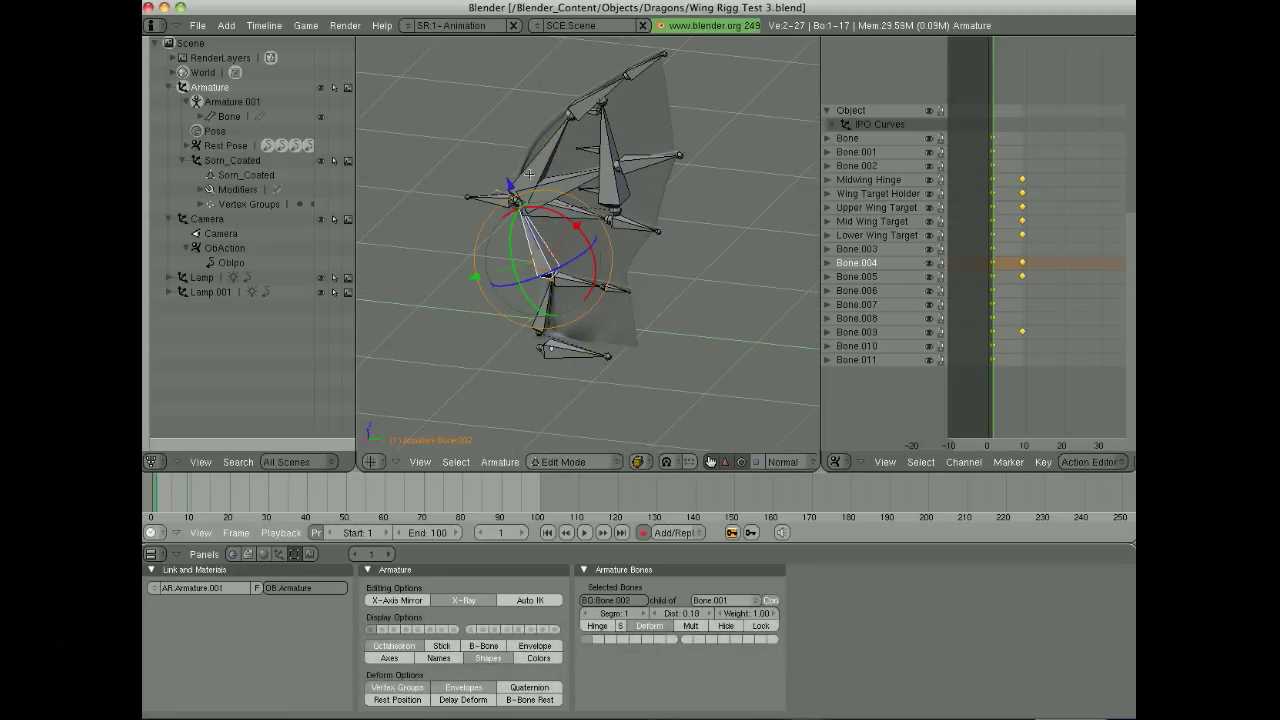
key("KP_3")
scroll(549, 181, "up", 2)
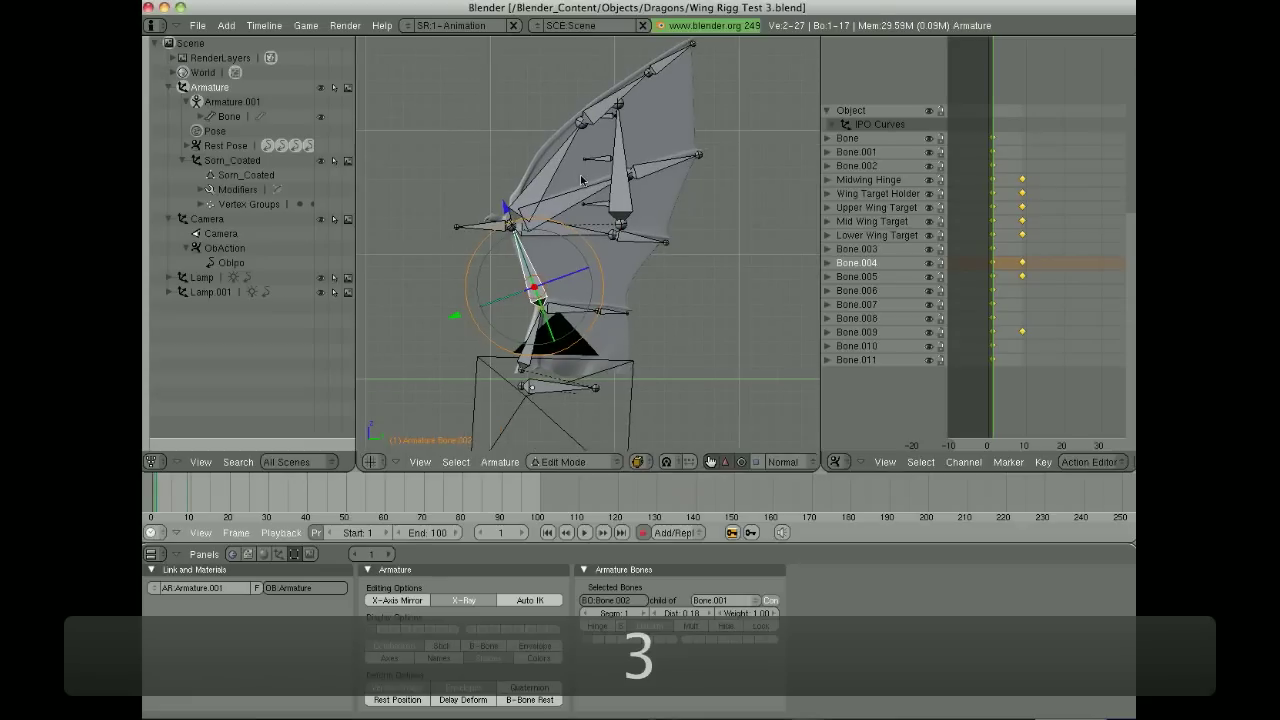
scroll(610, 183, "down", 2)
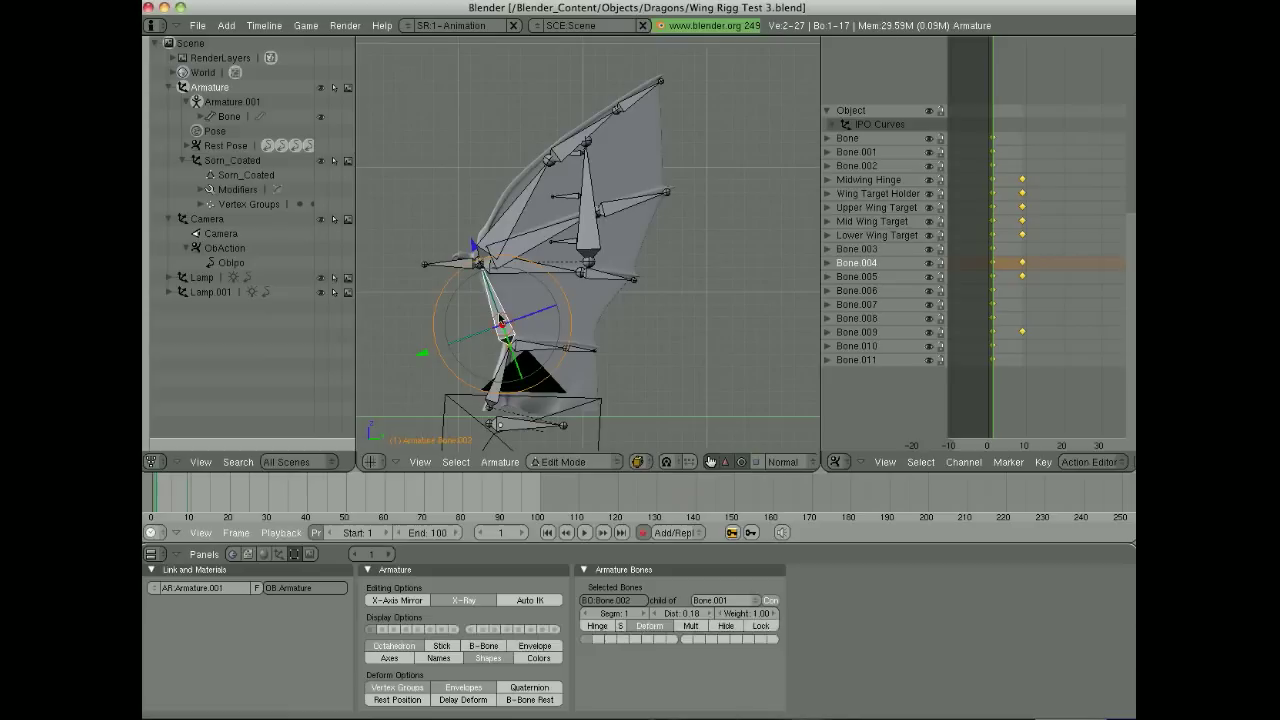
middle_click_drag(545, 308, 578, 341)
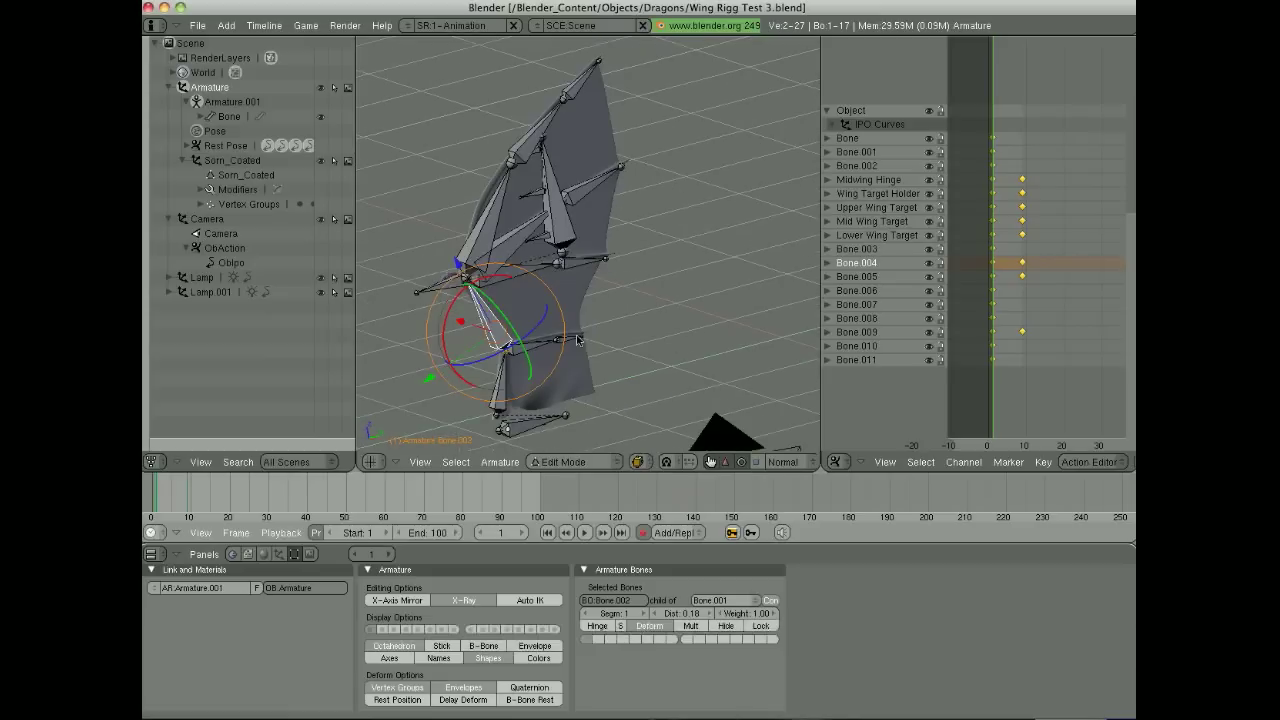
- Examine the finger bones, the Midwing Hinge and the Wing Target Holder along with their parent settings
right_click(504, 275)
right_click(498, 253)
right_click(477, 229)
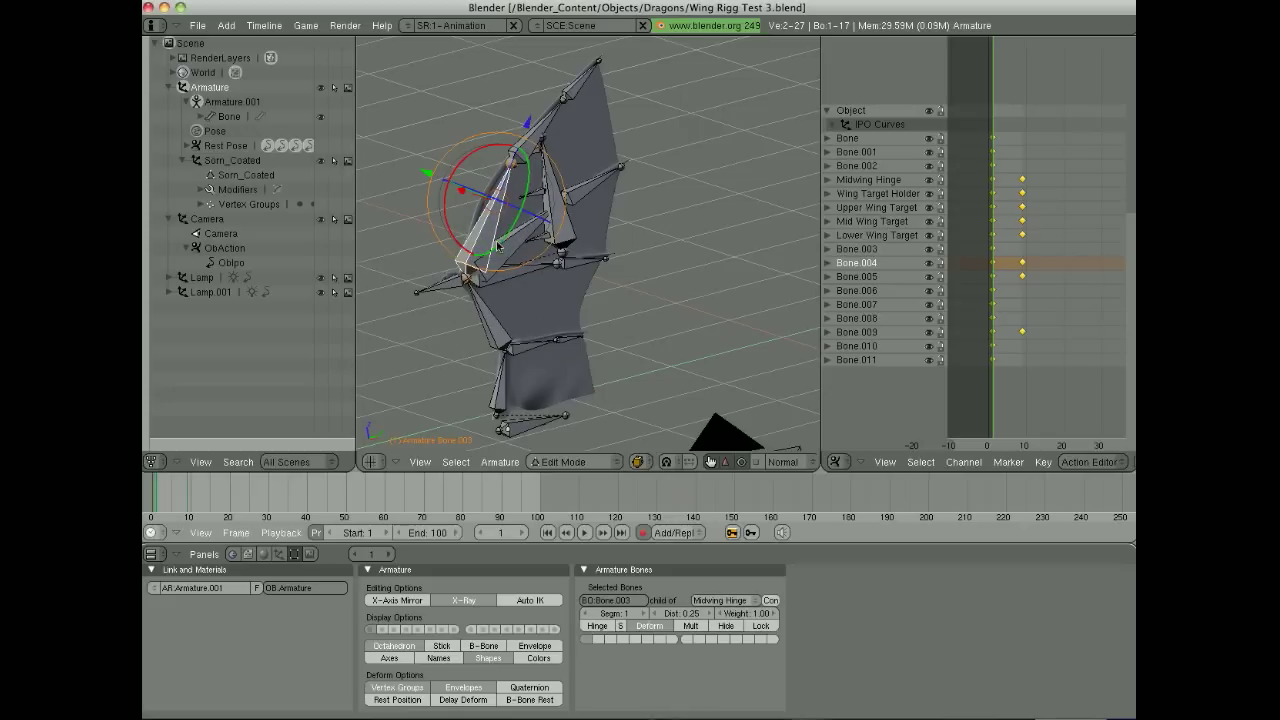
right_click(435, 292)
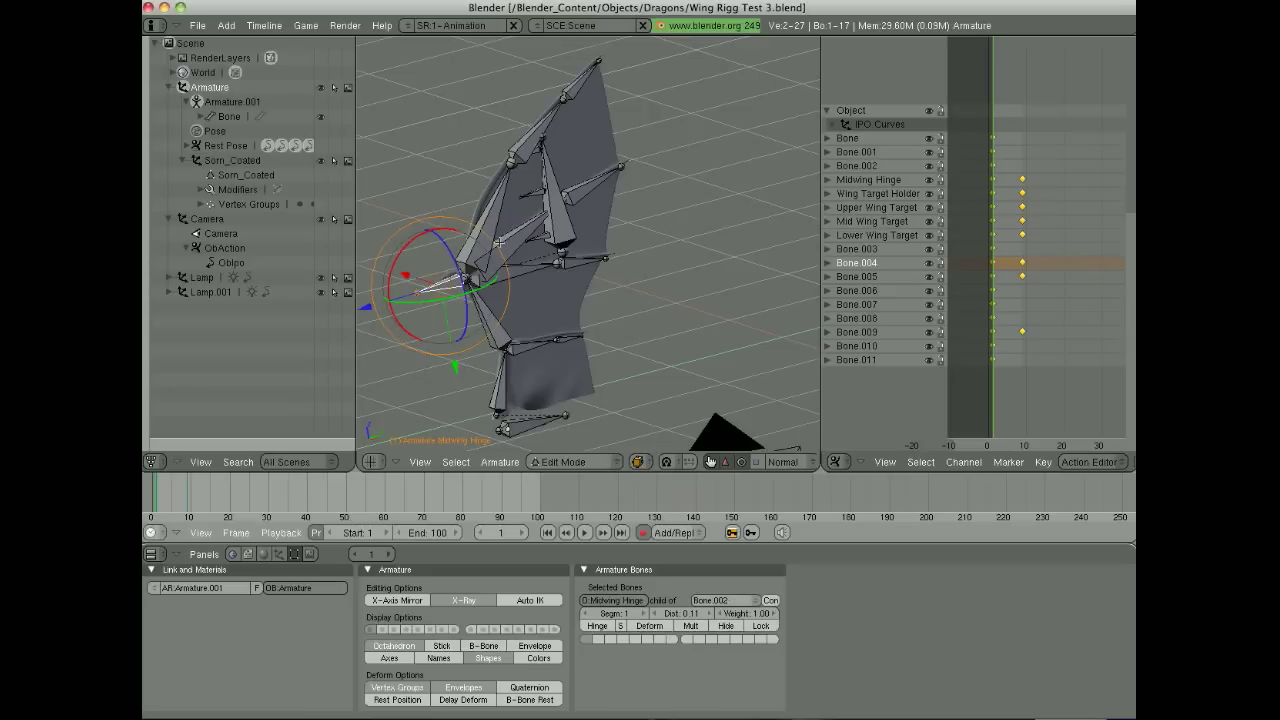
right_click(547, 175)
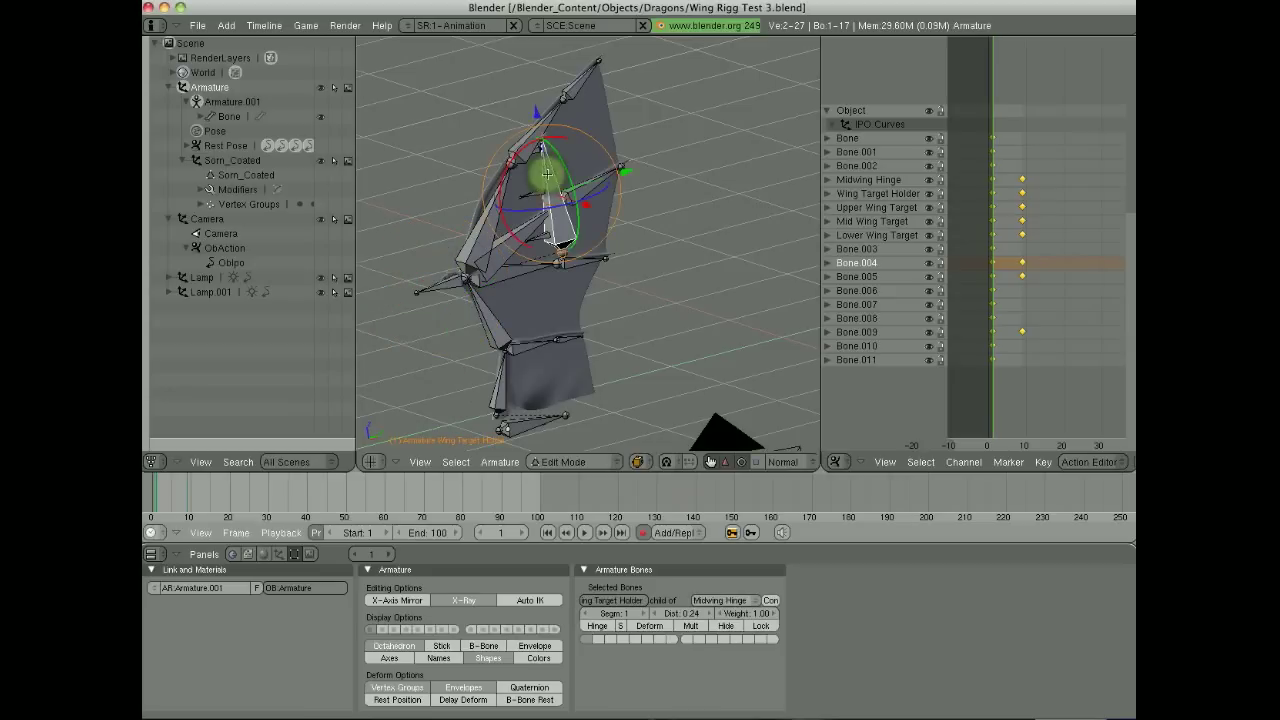
- Examine the Upper, Mid and Lower Wing Target bones attached to the Wing Target Holder
scroll(570, 176, "up", 4)
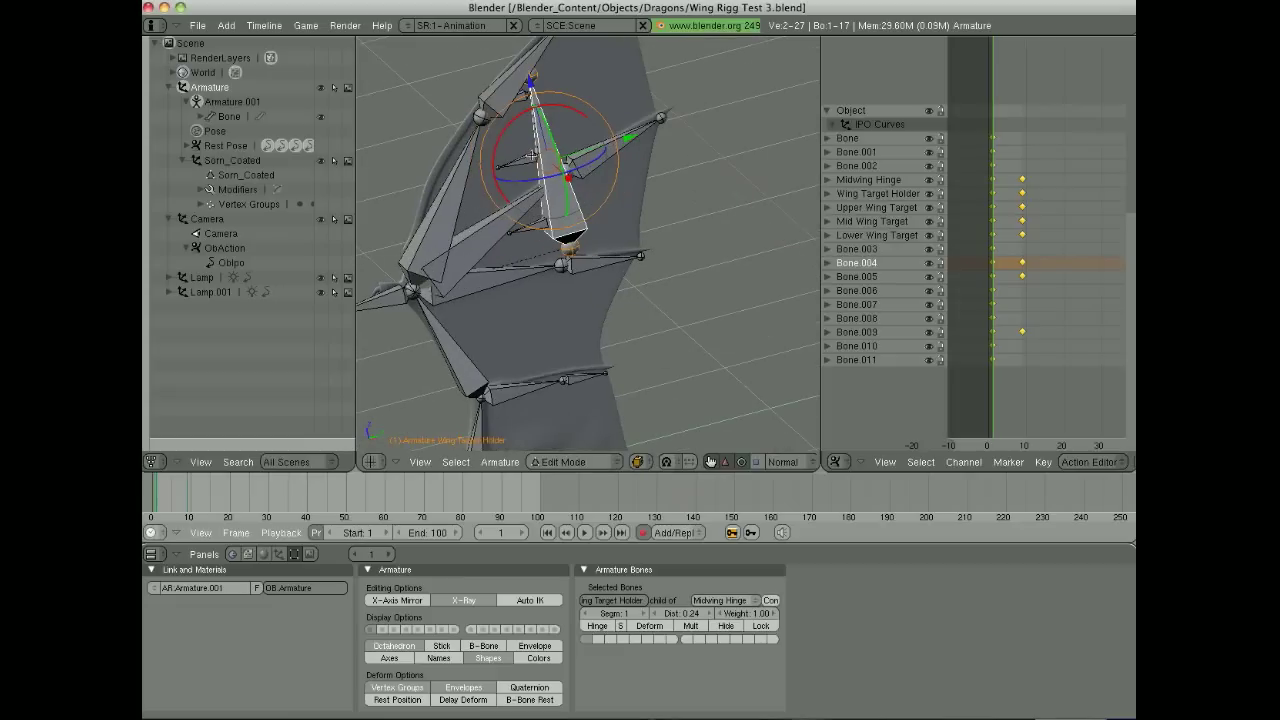
middle_click_drag(564, 136, 562, 138)
right_click(522, 96)
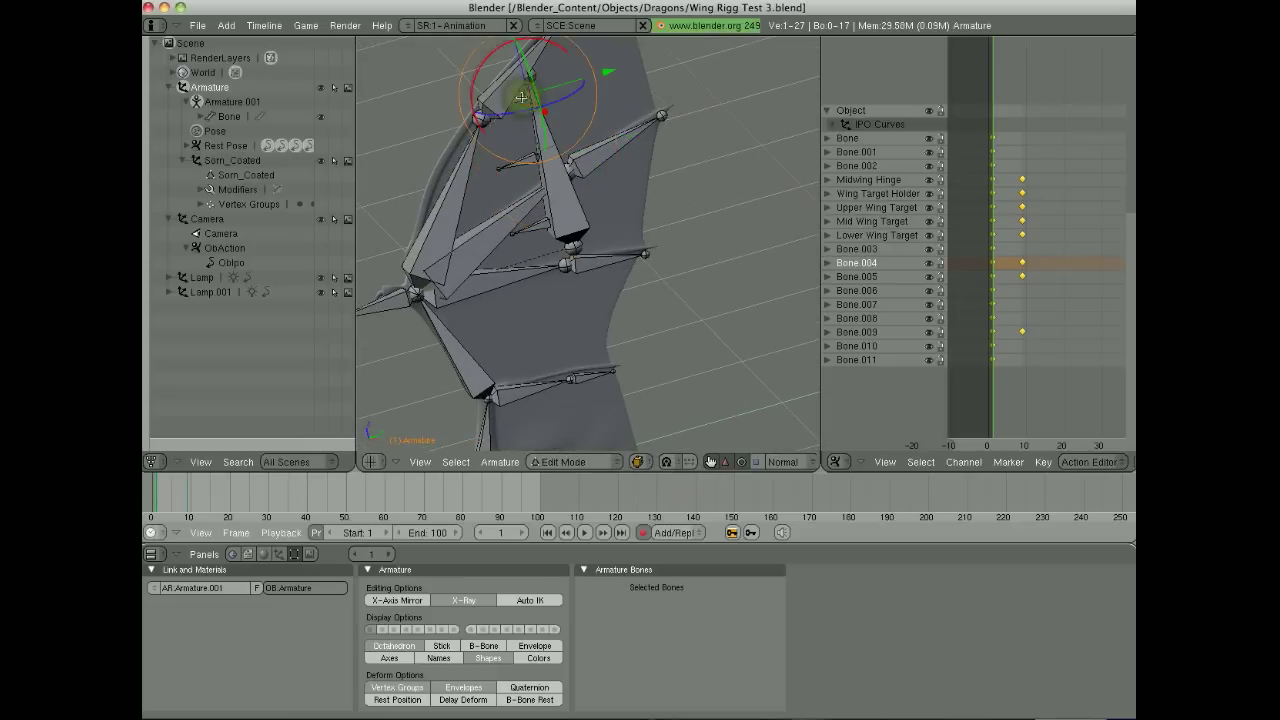
right_click(522, 96)
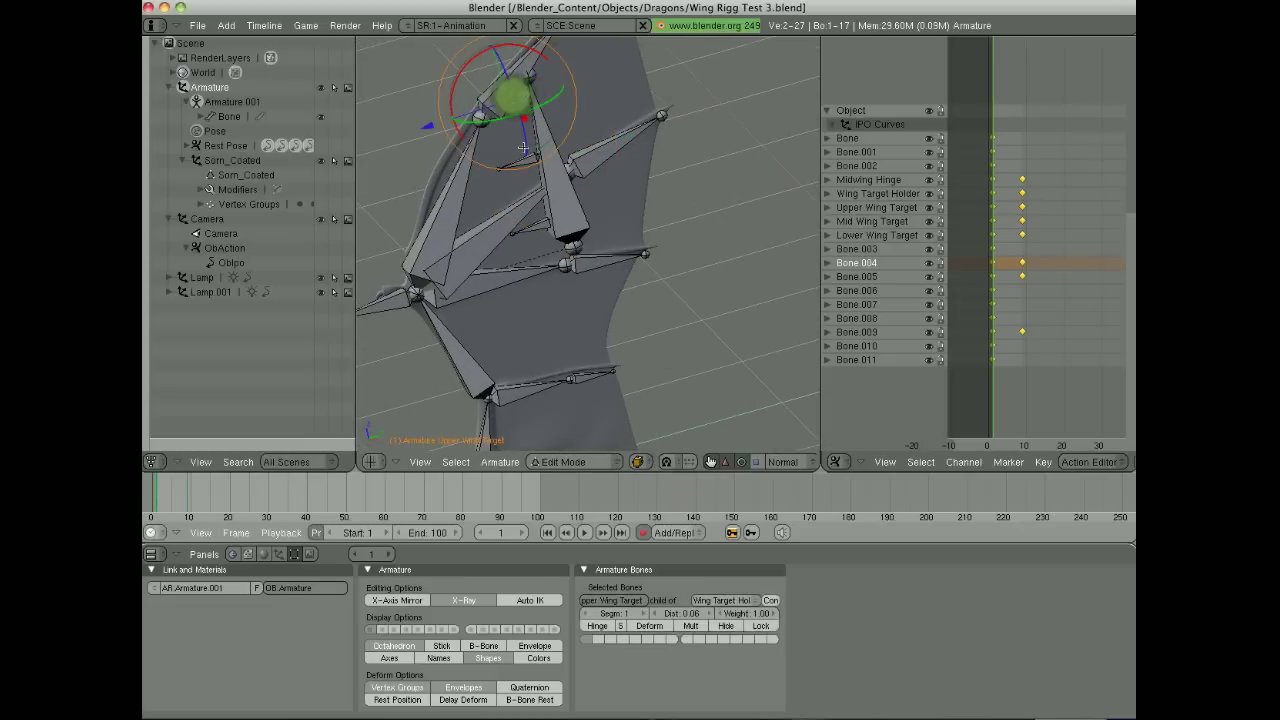
right_click(523, 165)
right_click(535, 234)
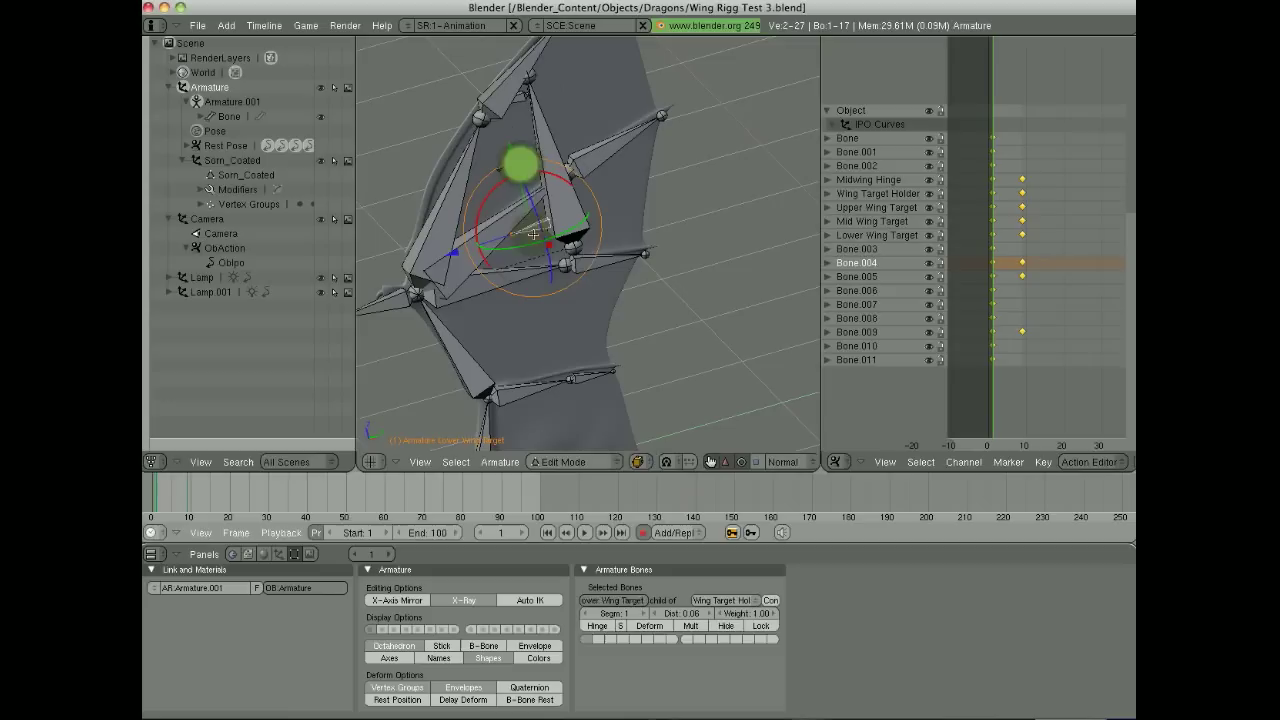
- Review the Wing Target Holder and its parent, the Midwing Hinge, in Edit Mode
middle_click_drag(534, 318, 597, 306)
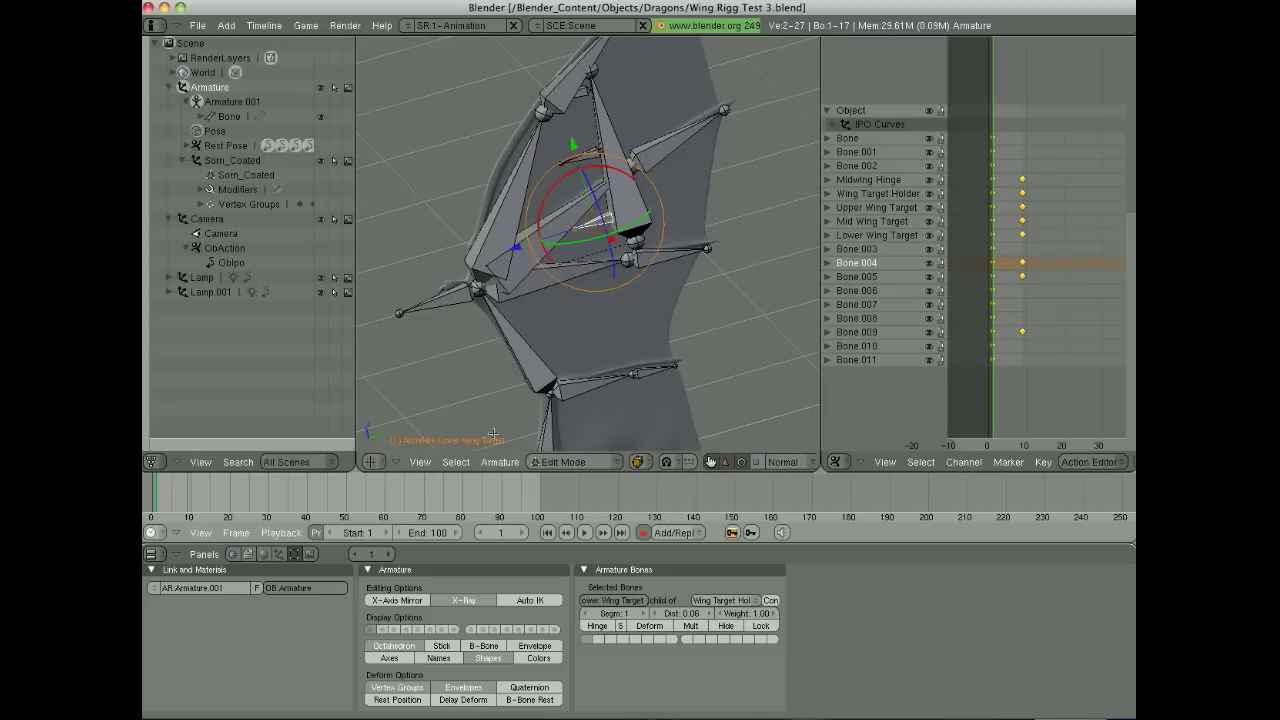
middle_click_drag(577, 244, 588, 210)
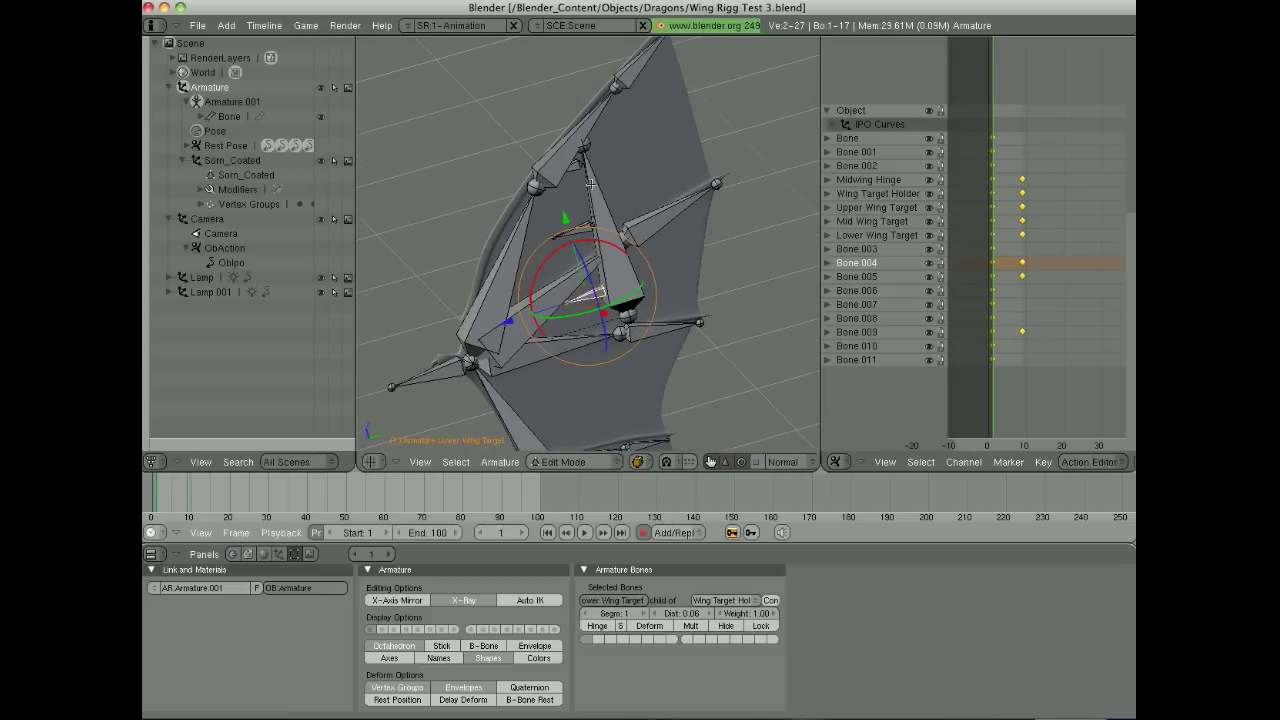
right_click(590, 184)
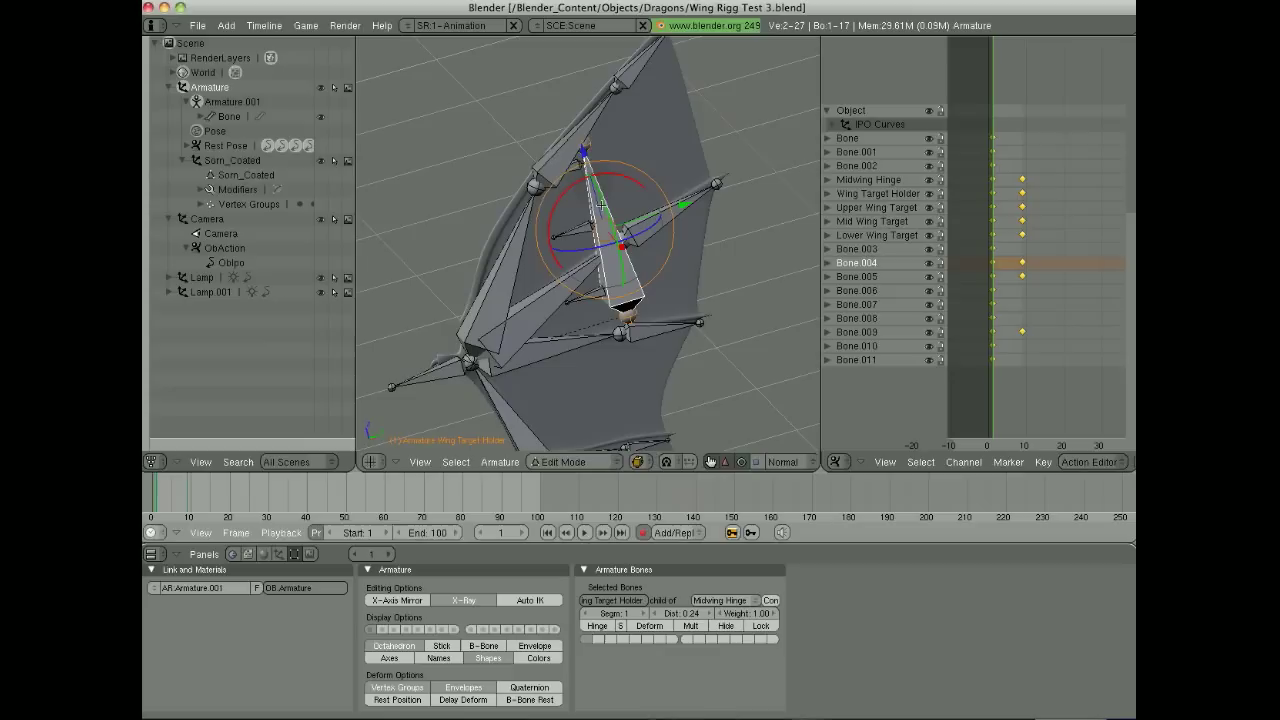
right_click(437, 370)
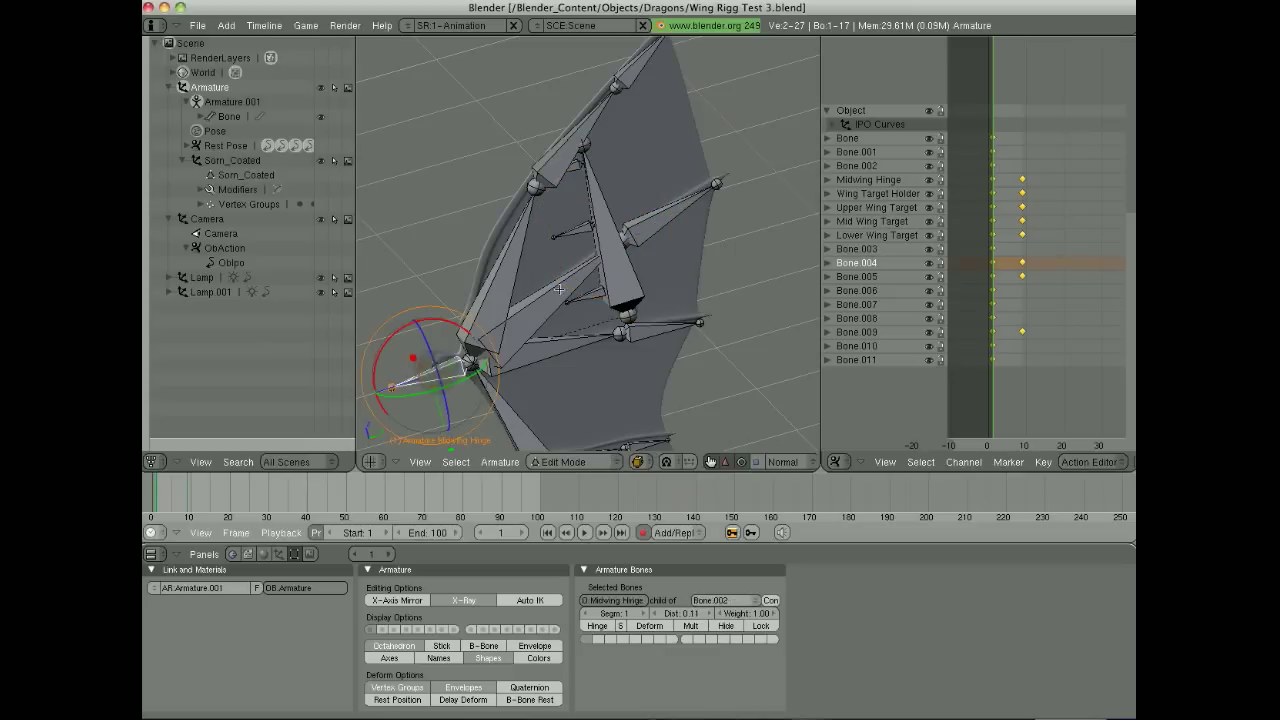
- Switch the armature to Pose Mode and inspect the Midwing Hinge and the Wing Target Holder from several angles
middle_click_drag(441, 348, 555, 286)
key("Tab")
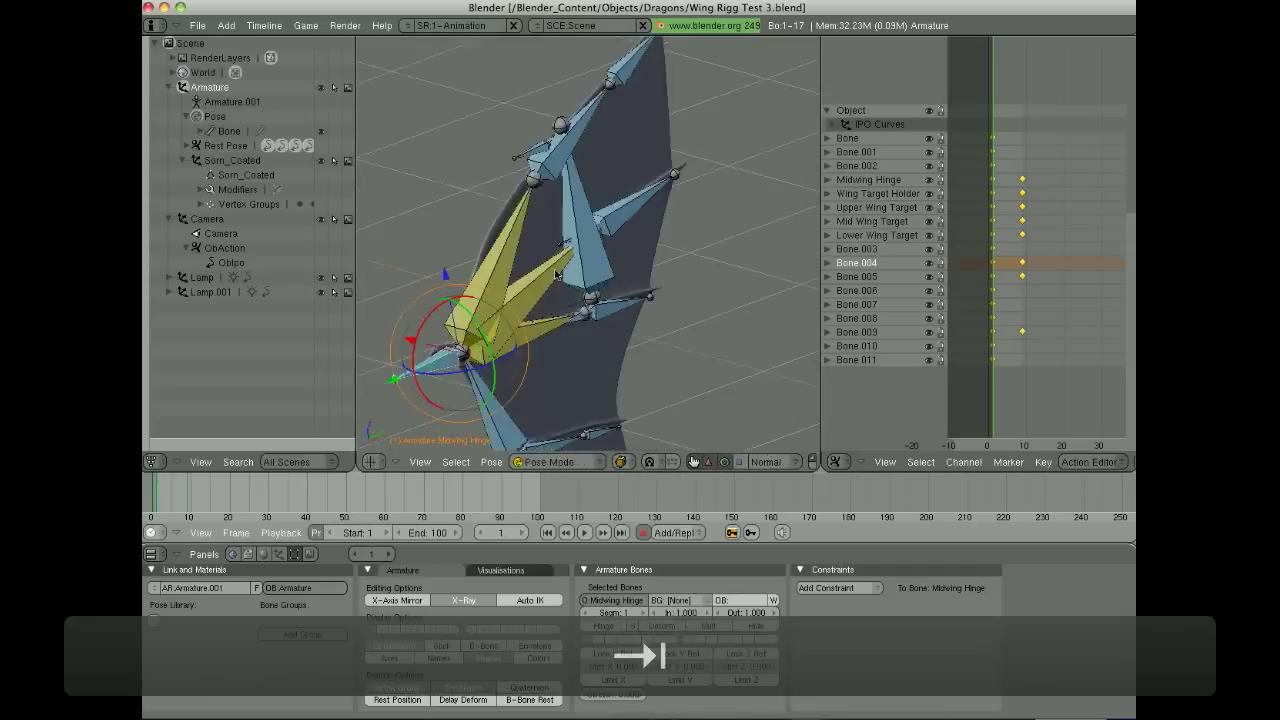
left_click_drag(480, 384, 470, 388)
left_click_drag(440, 328, 436, 339)
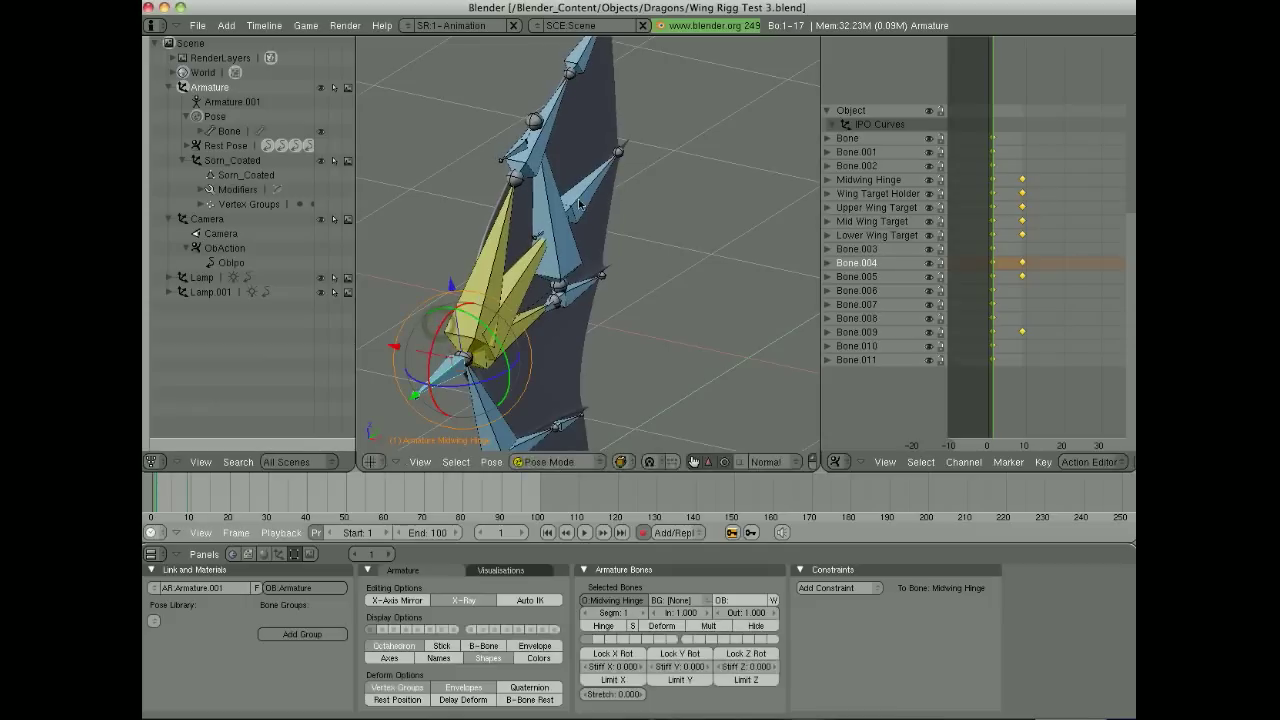
right_click(549, 202)
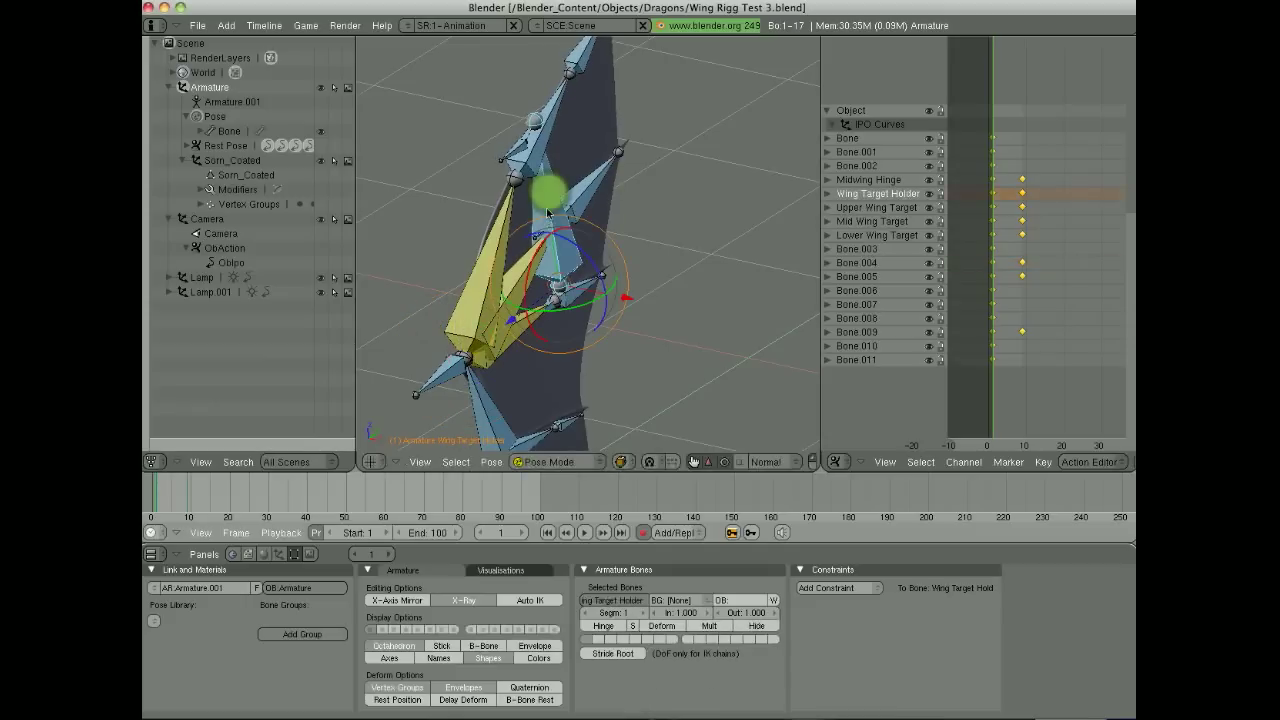
mouse_move(546, 211)
left_mouse_down()
mouse_move(543, 182)
mouse_move(546, 199)
left_mouse_up()
middle_click_drag(521, 288, 523, 270, "shift")
scroll(523, 270, "down", 1)
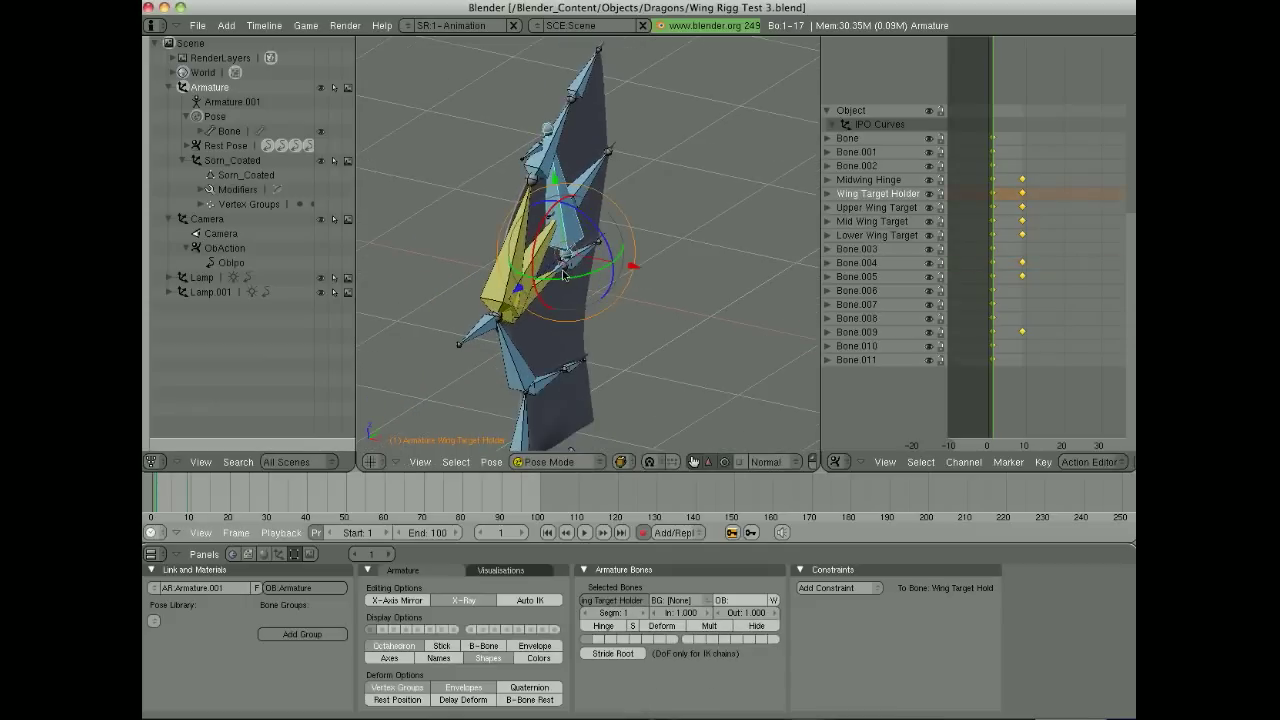
middle_click_drag(640, 298, 590, 306)
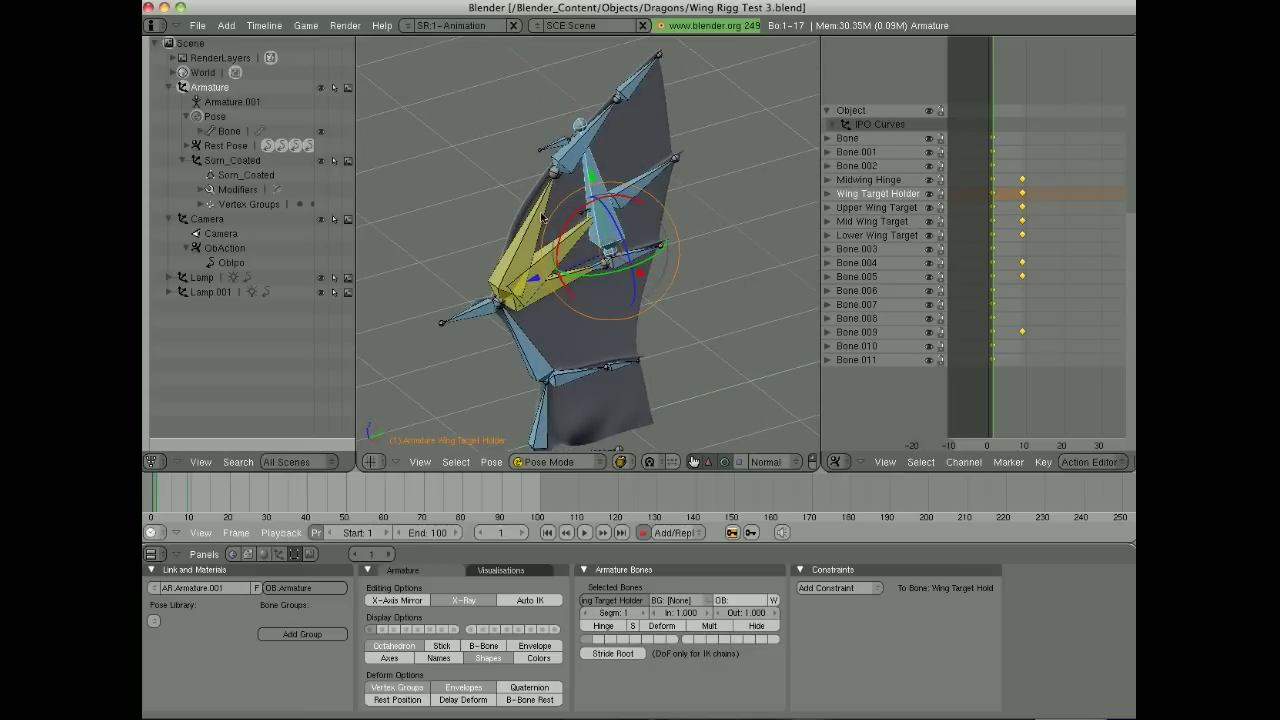
- Check the upper finger bone's IK constraint against the Upper Wing Target bone, and display the armature's bones as sticks
right_click(546, 211)
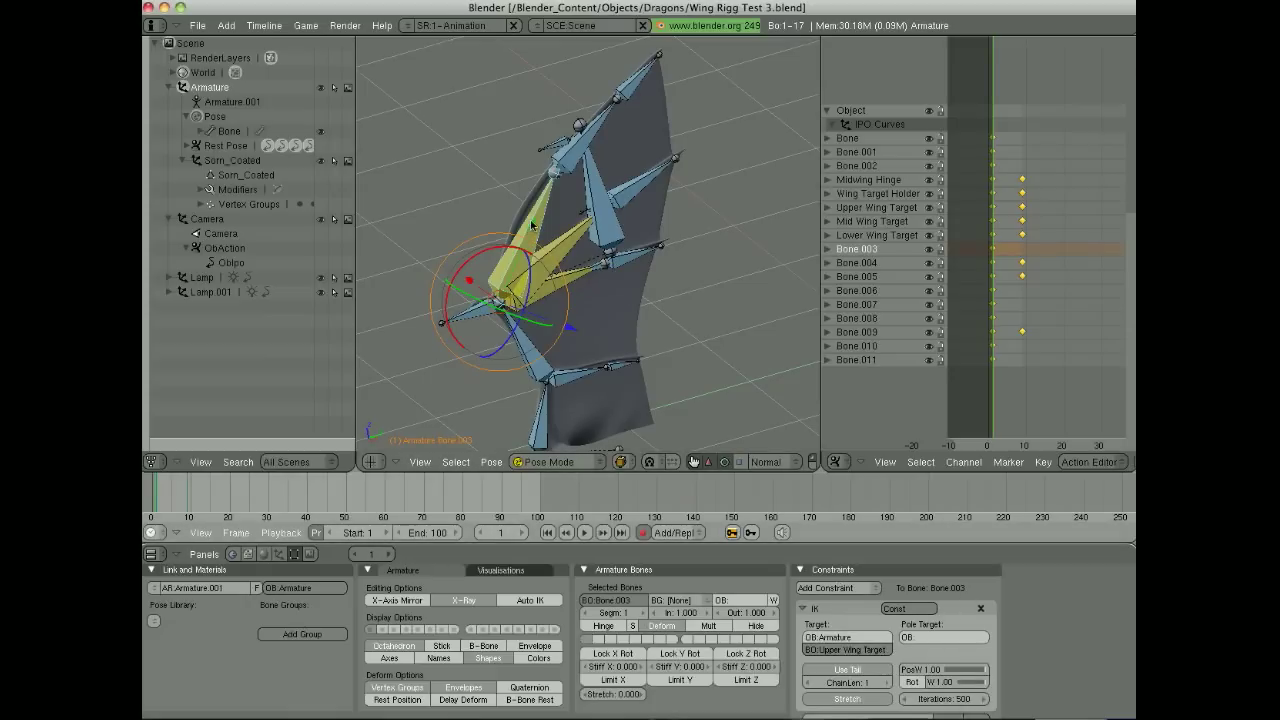
right_click(553, 146)
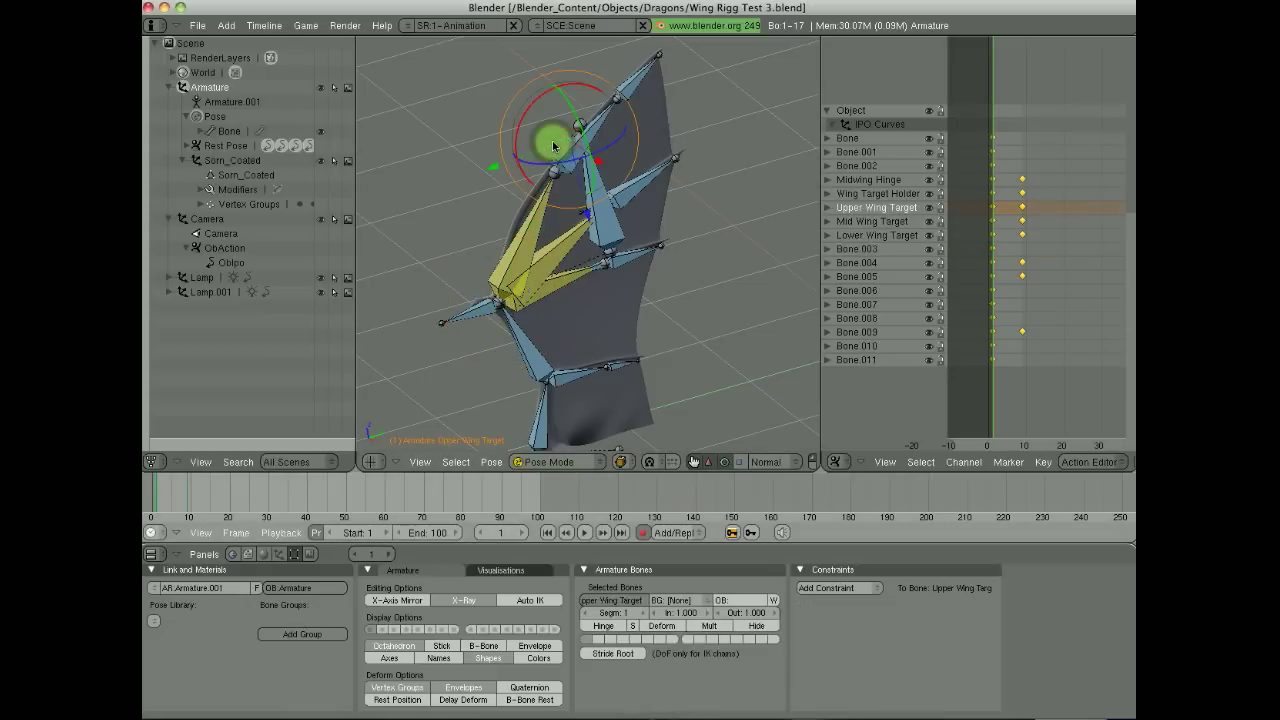
right_click(532, 215)
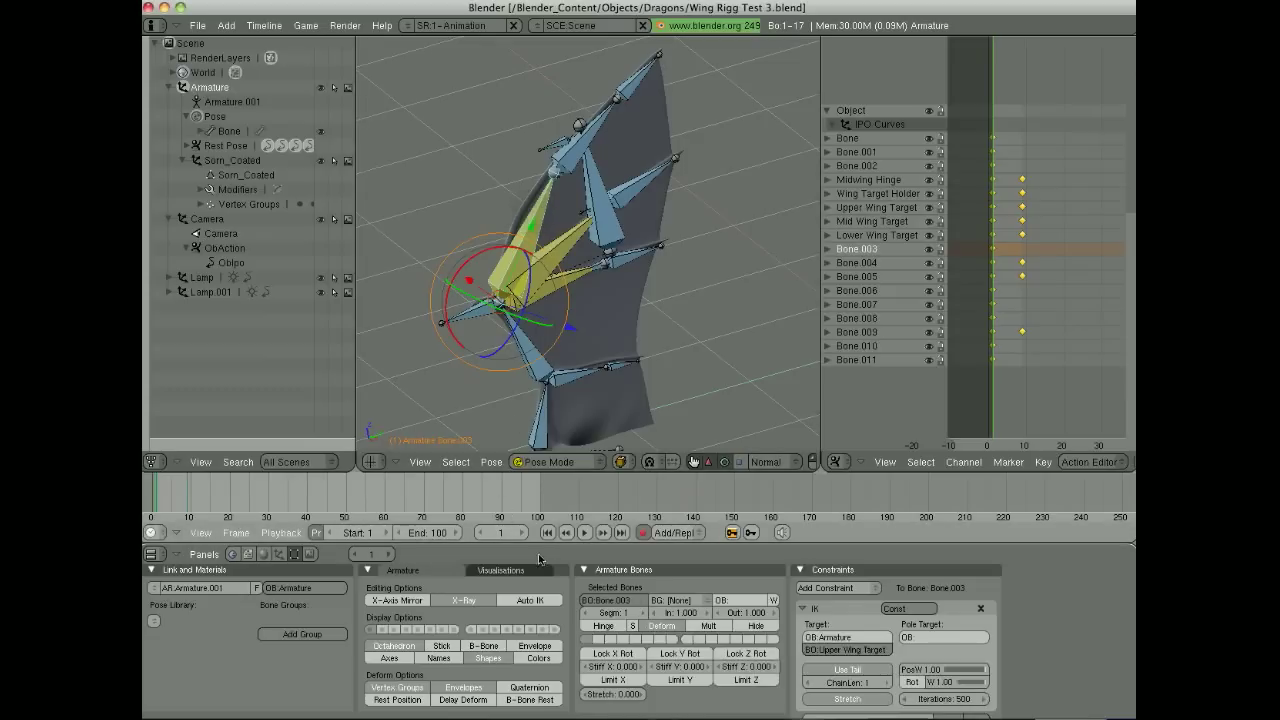
left_click(452, 647)
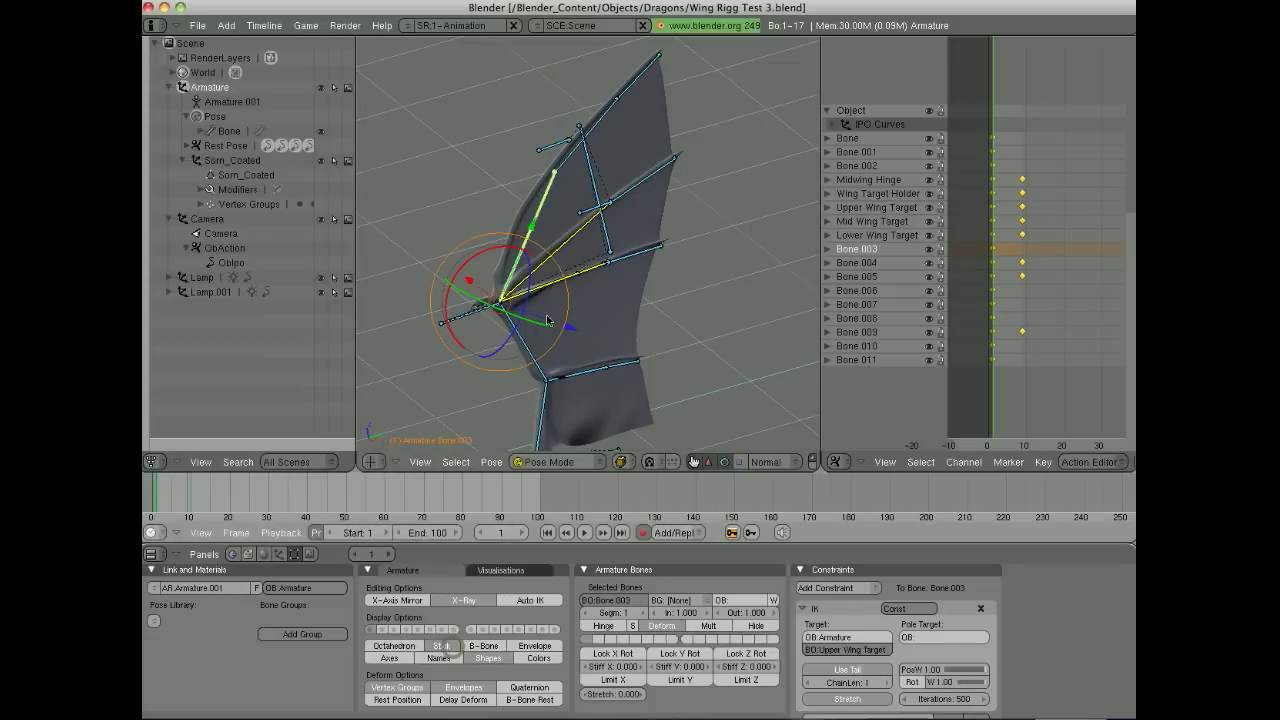
scroll(563, 300, "up", 3)
scroll(563, 312, "down", 1)
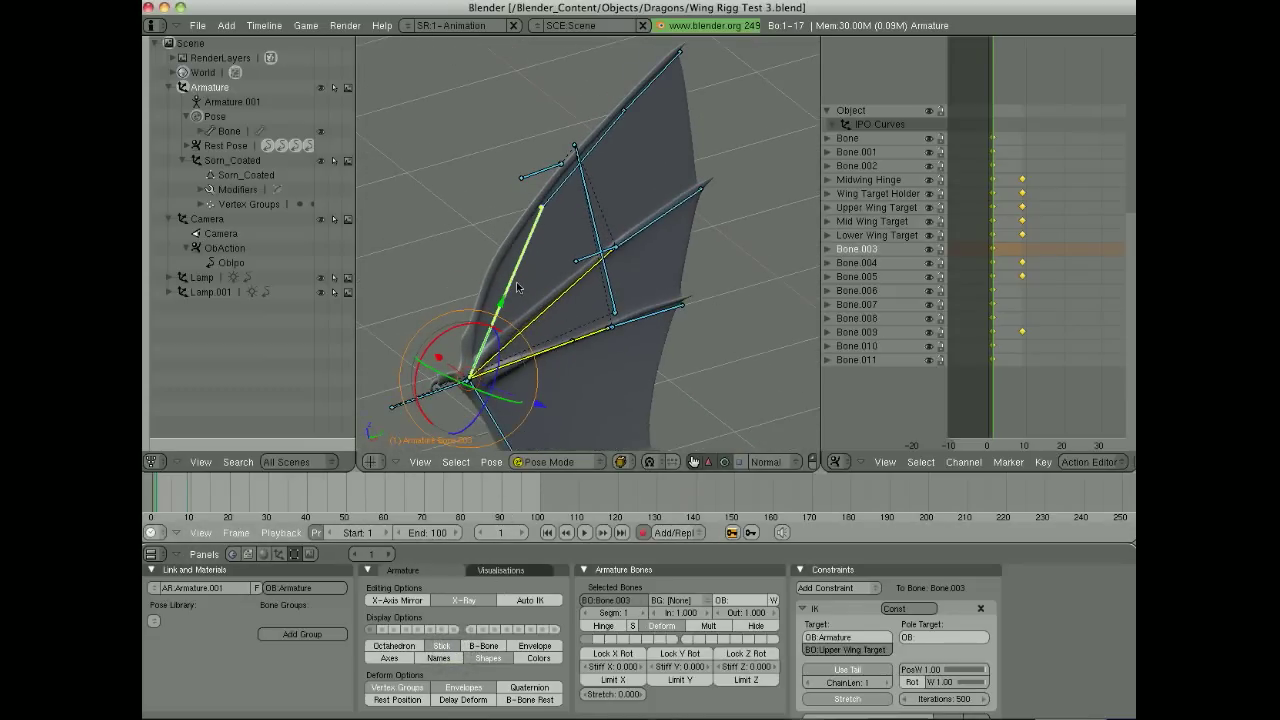
- Compare the IK constraints of the upper, middle and lower finger bones with their Upper, Mid and Lower Wing Target bones
right_click(541, 176)
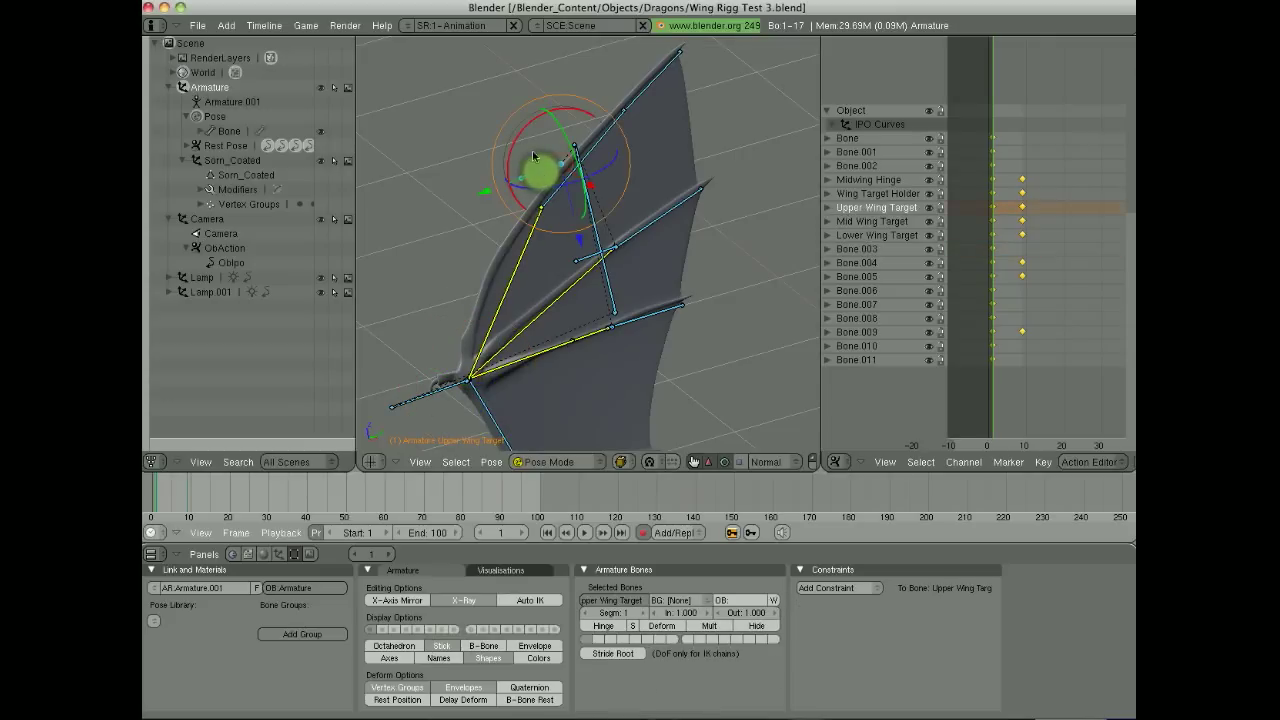
right_click(513, 268)
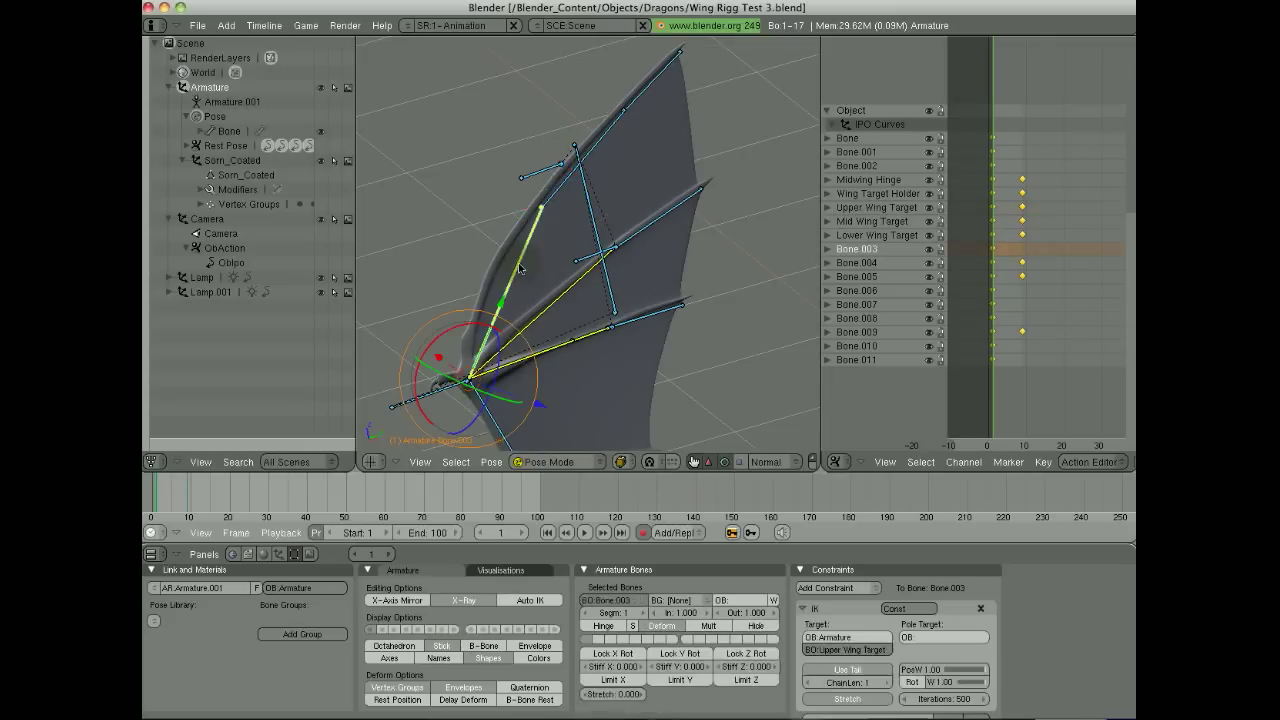
right_click(562, 298)
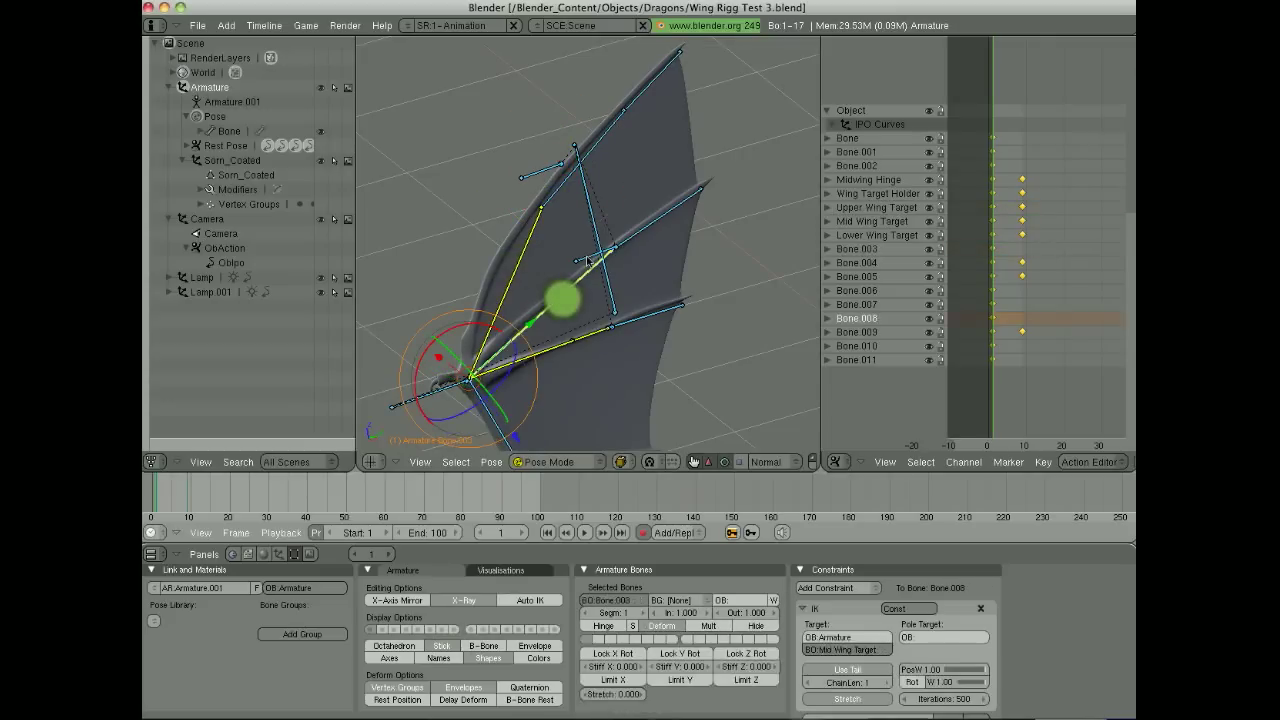
right_click(587, 258)
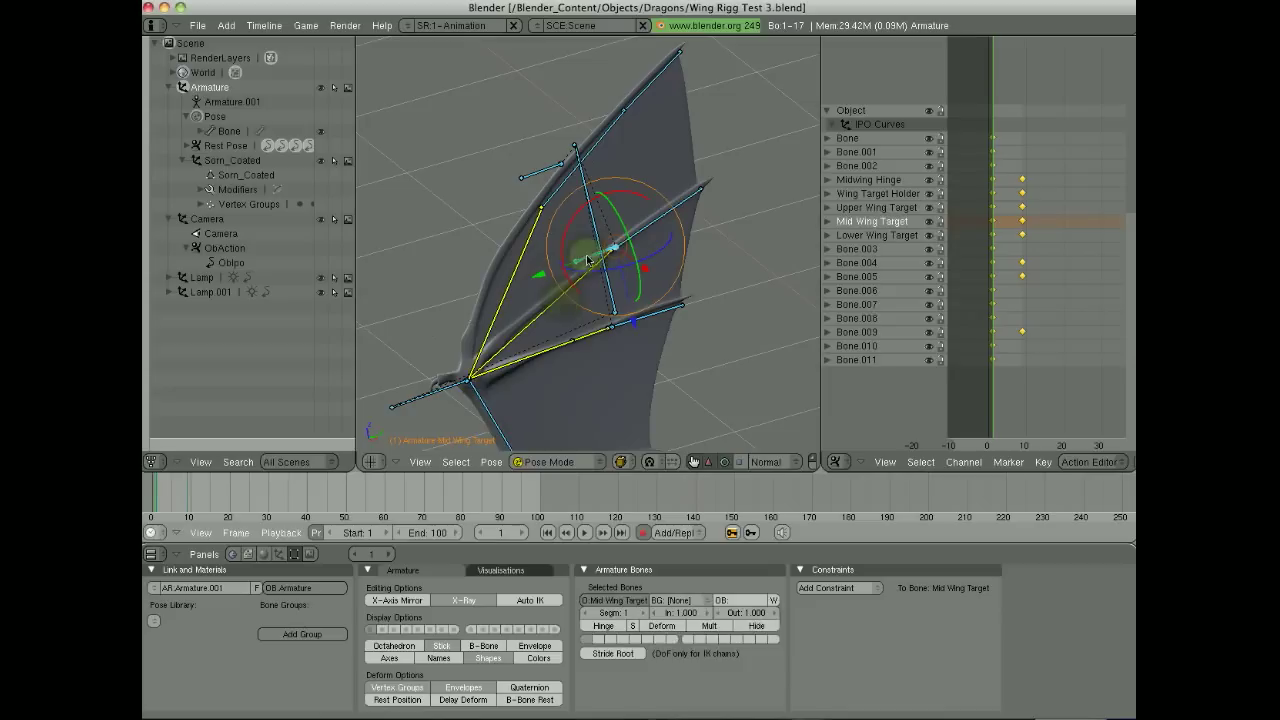
right_click(542, 358)
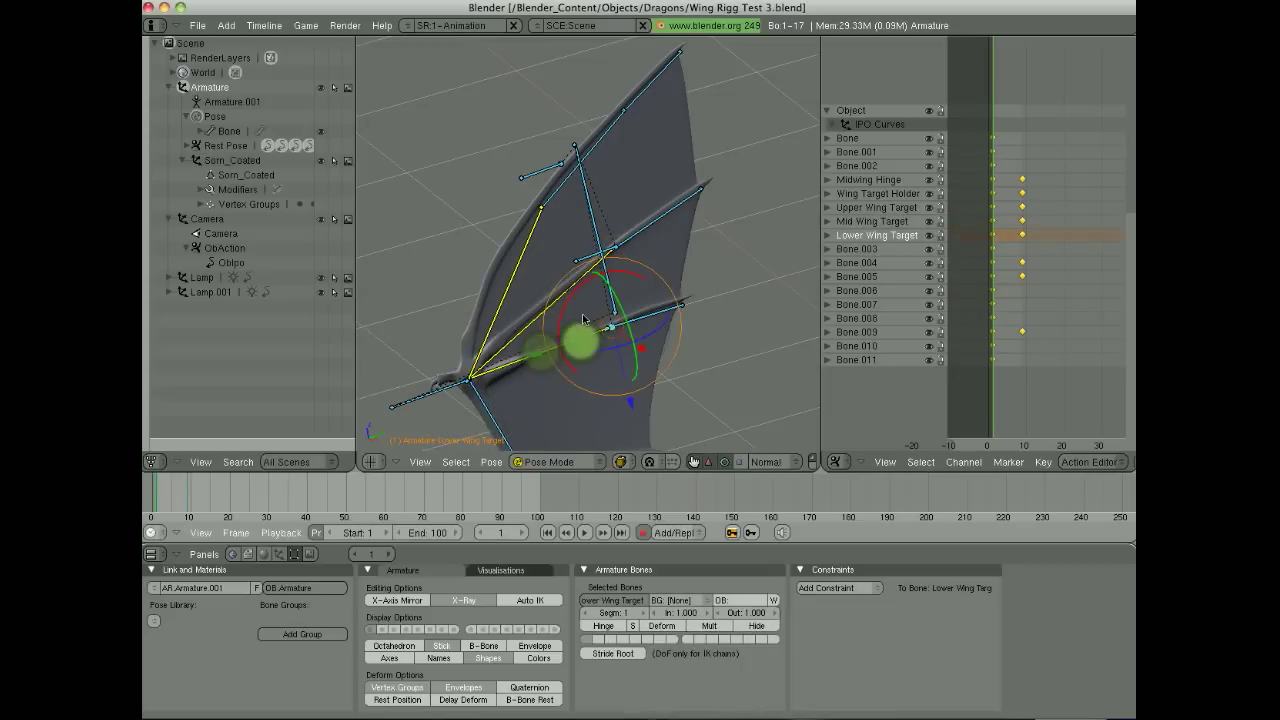
mouse_move(568, 302)
left_mouse_down()
mouse_move(602, 285)
mouse_move(576, 306)
left_mouse_up()
right_click(547, 355)
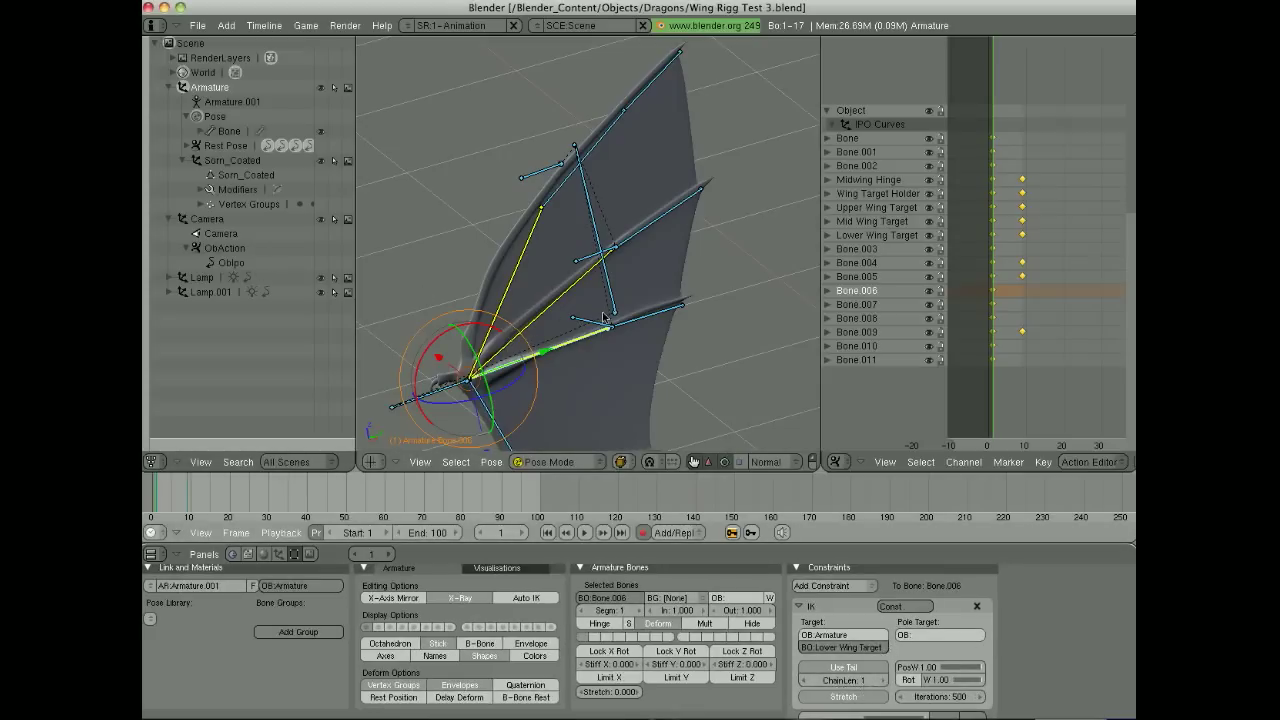
- Examine how the Upper and Mid Wing Targets and the upper finger bone relate to the Wing Target Holder
middle_click_drag(604, 317, 641, 266, "shift")
scroll(616, 232, "down", 2)
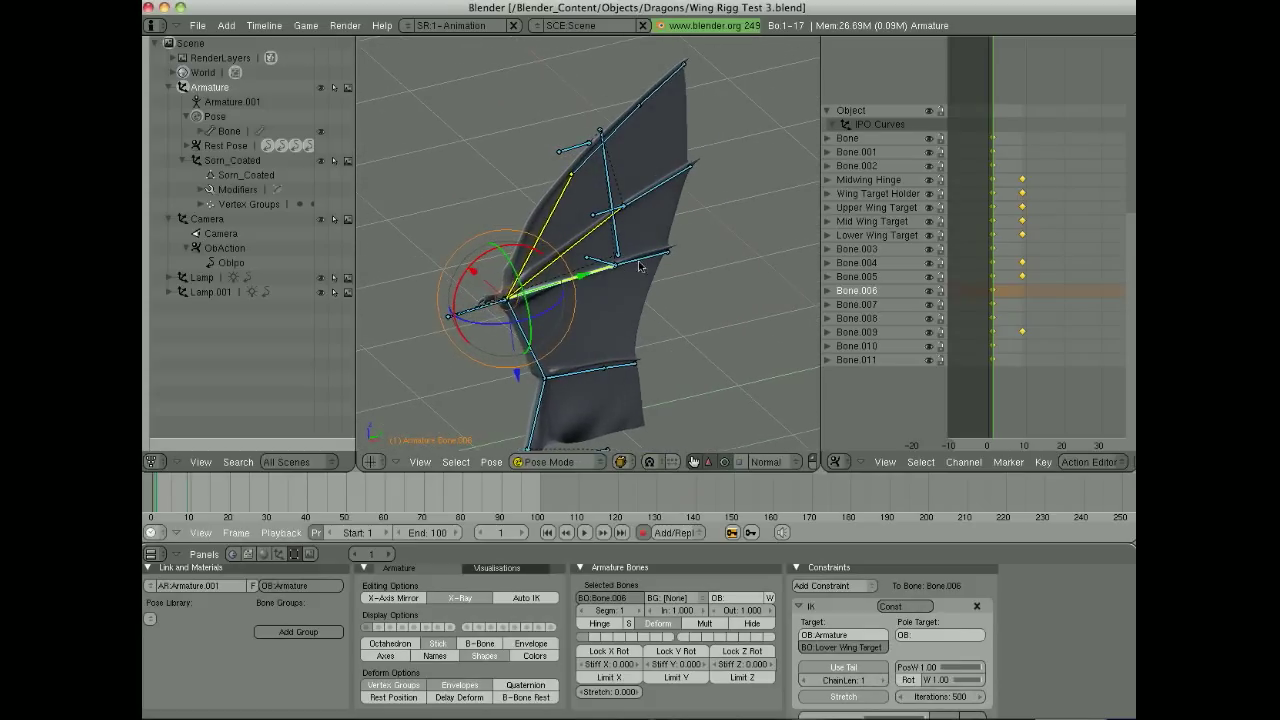
right_click(577, 157)
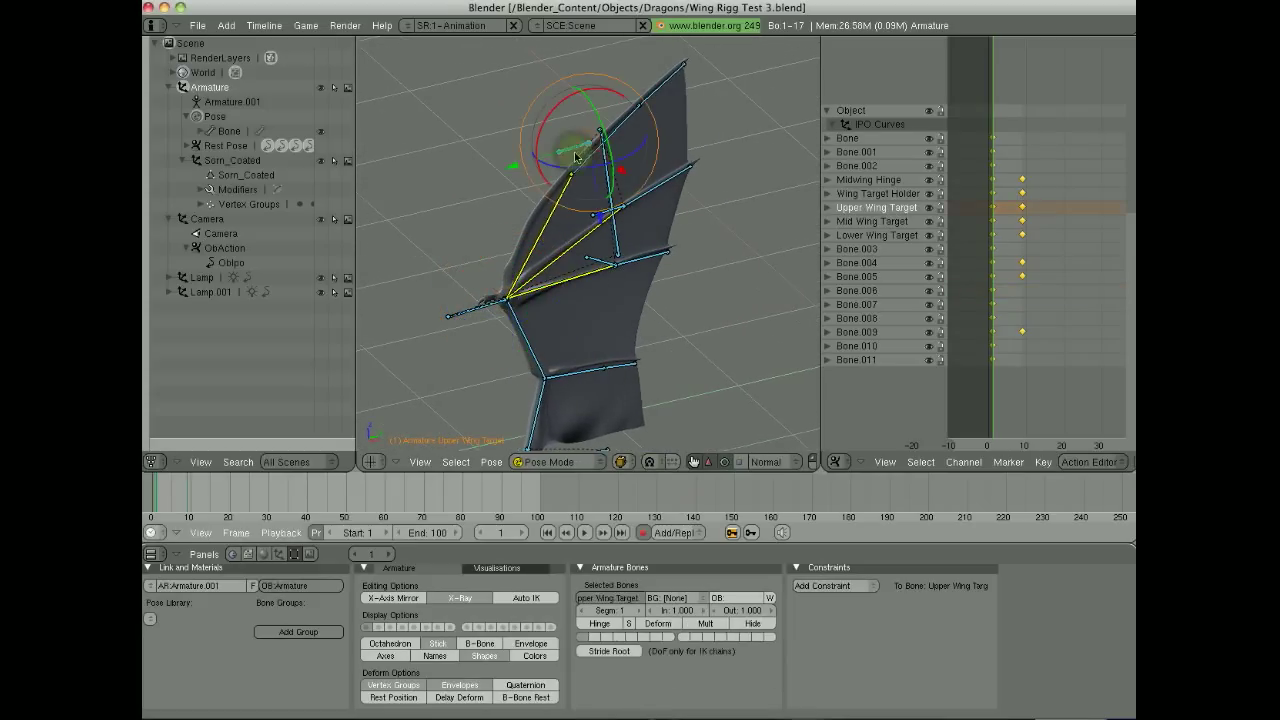
right_click(609, 193)
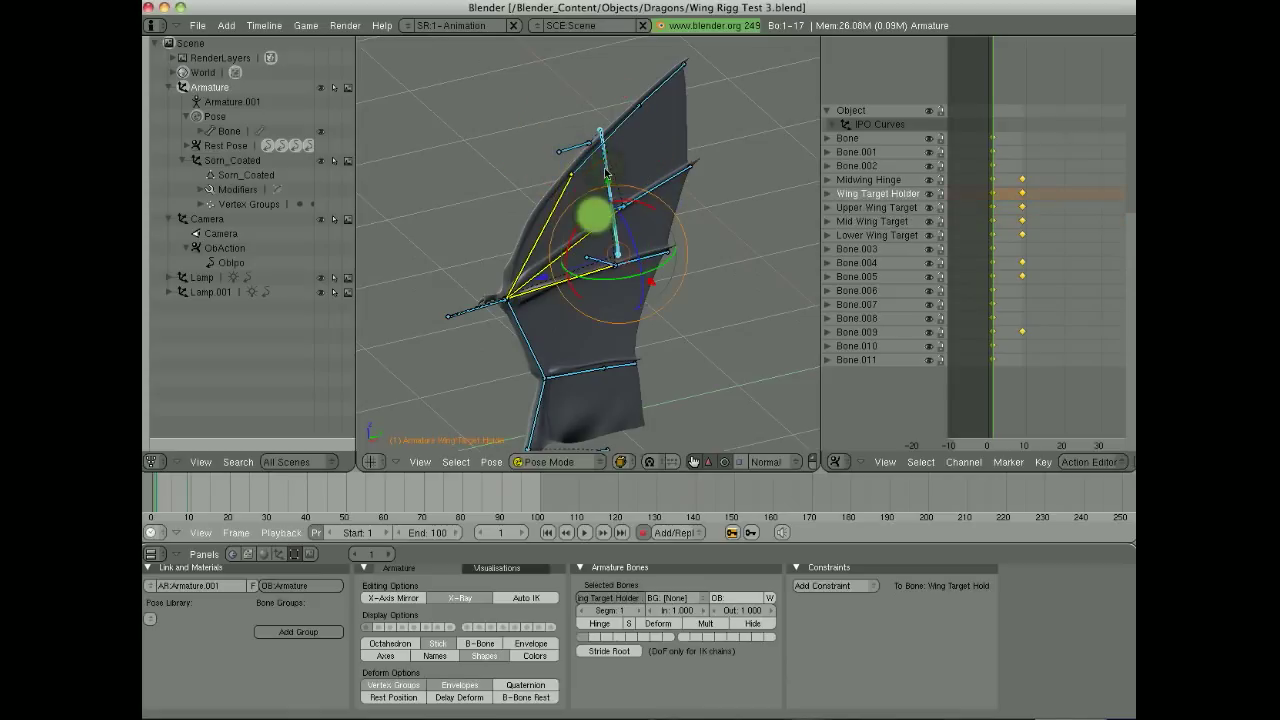
right_click(564, 205)
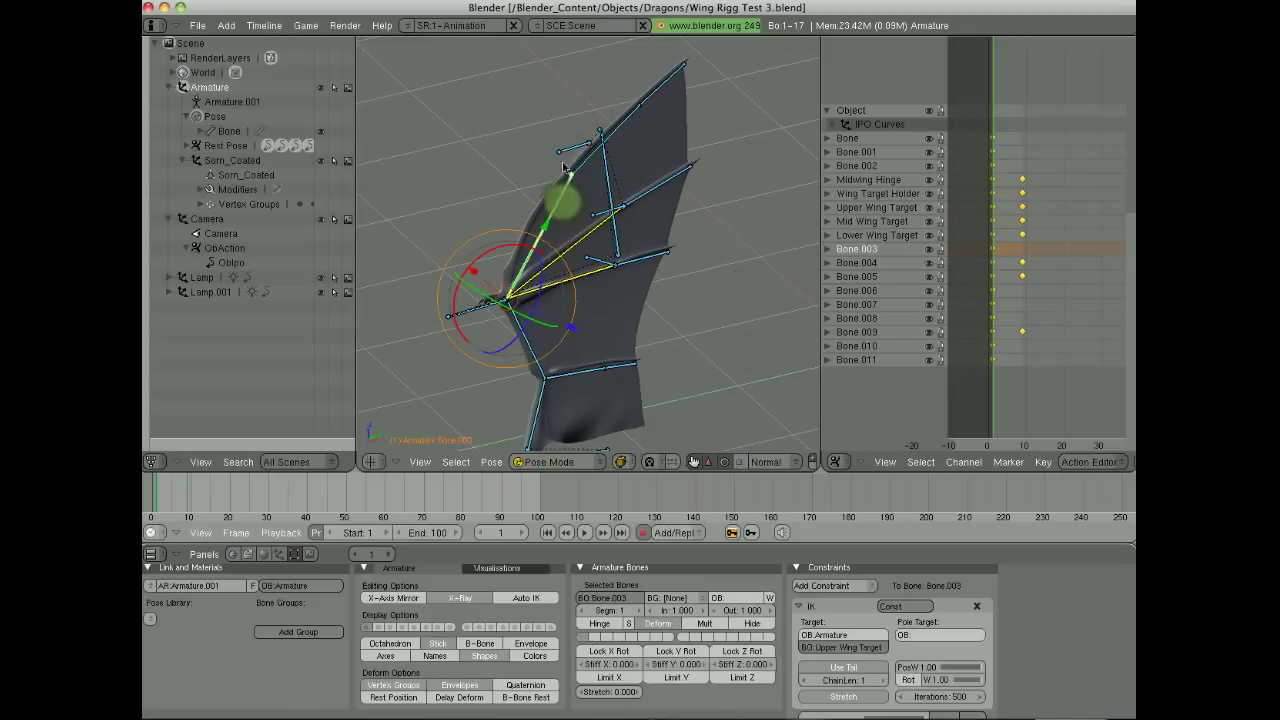
right_click(609, 190)
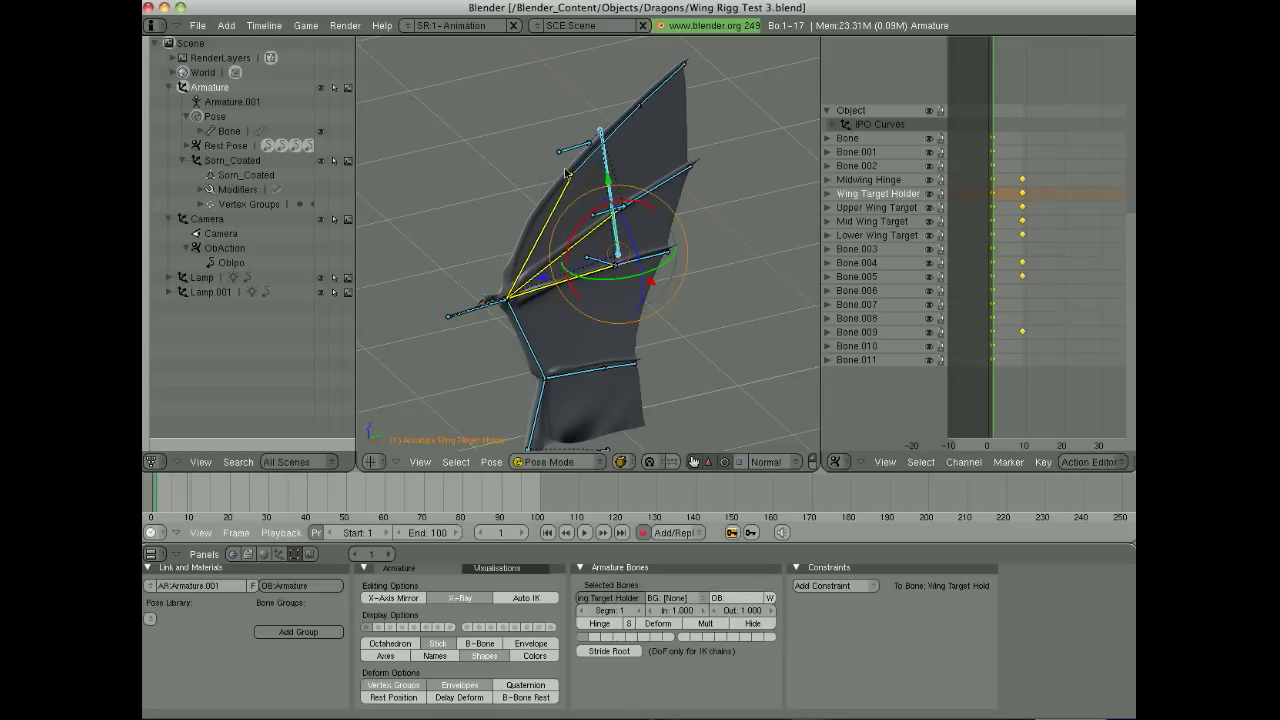
right_click(606, 211)
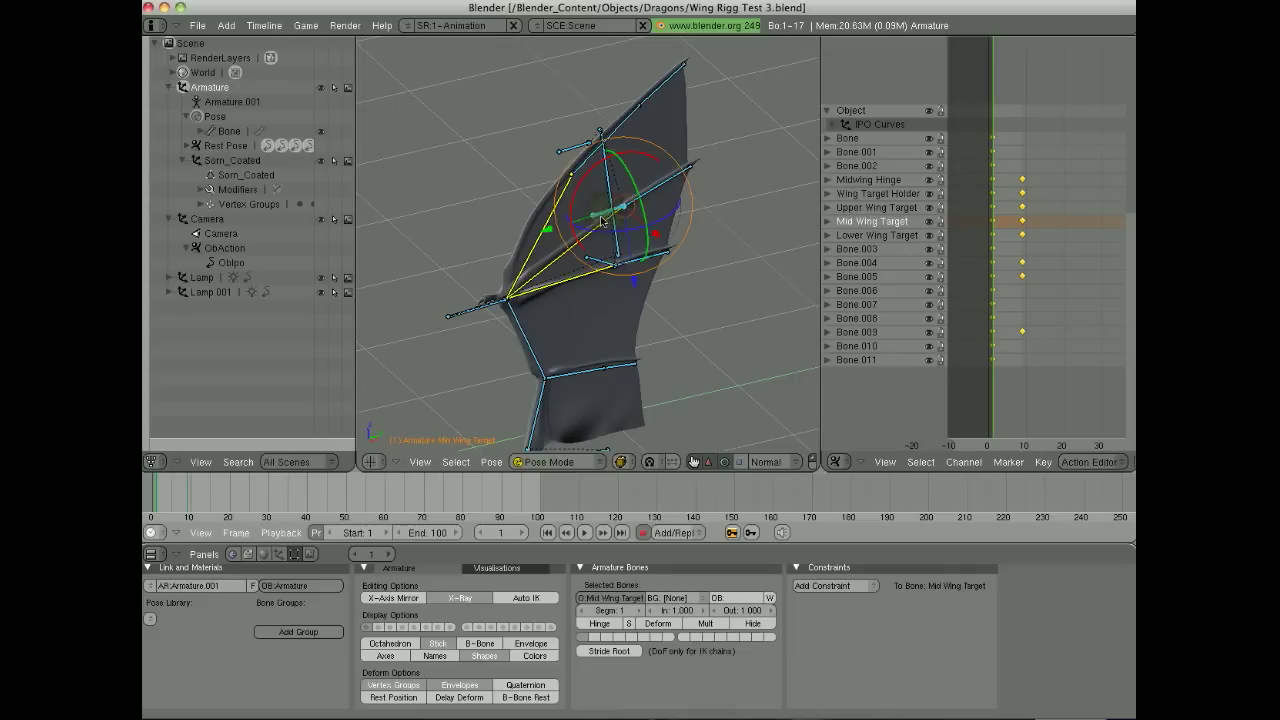
right_click(604, 179)
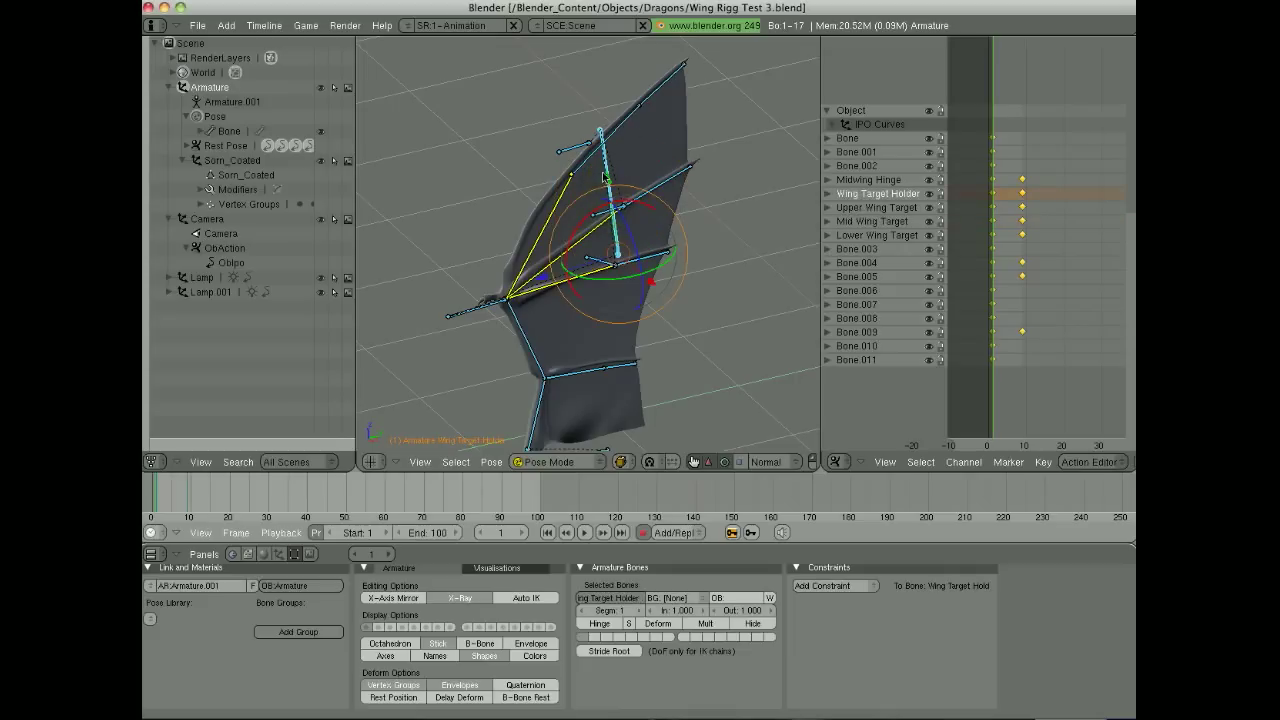
- Scale the Wing Target Holder up to spread the wing's fingers, and scale it back down by a factor of about 0.87
key("s")
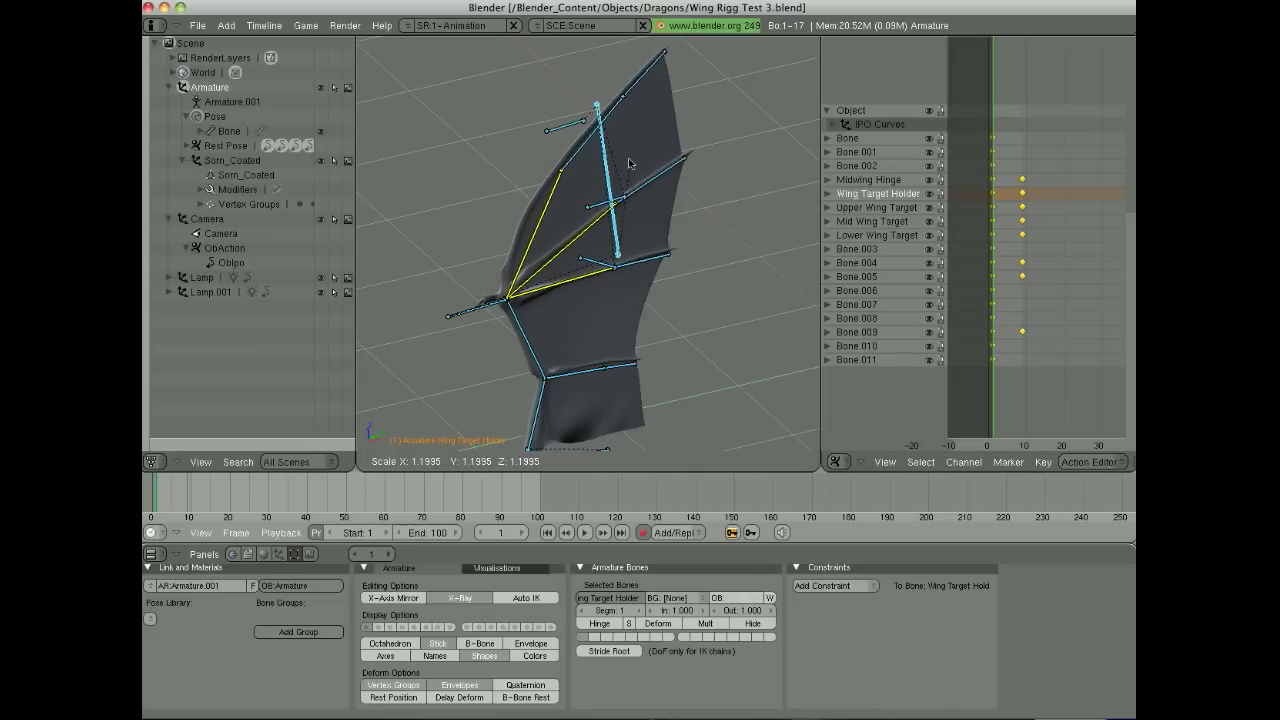
left_click(553, 228)
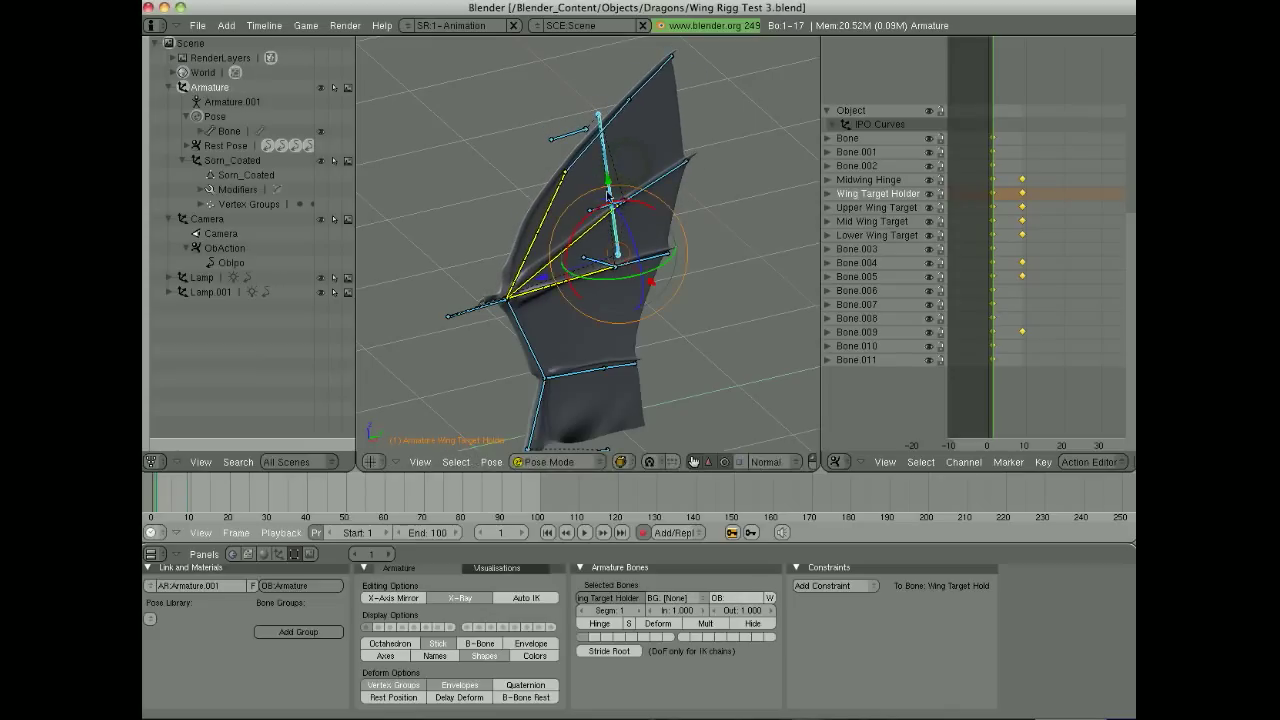
key("s")
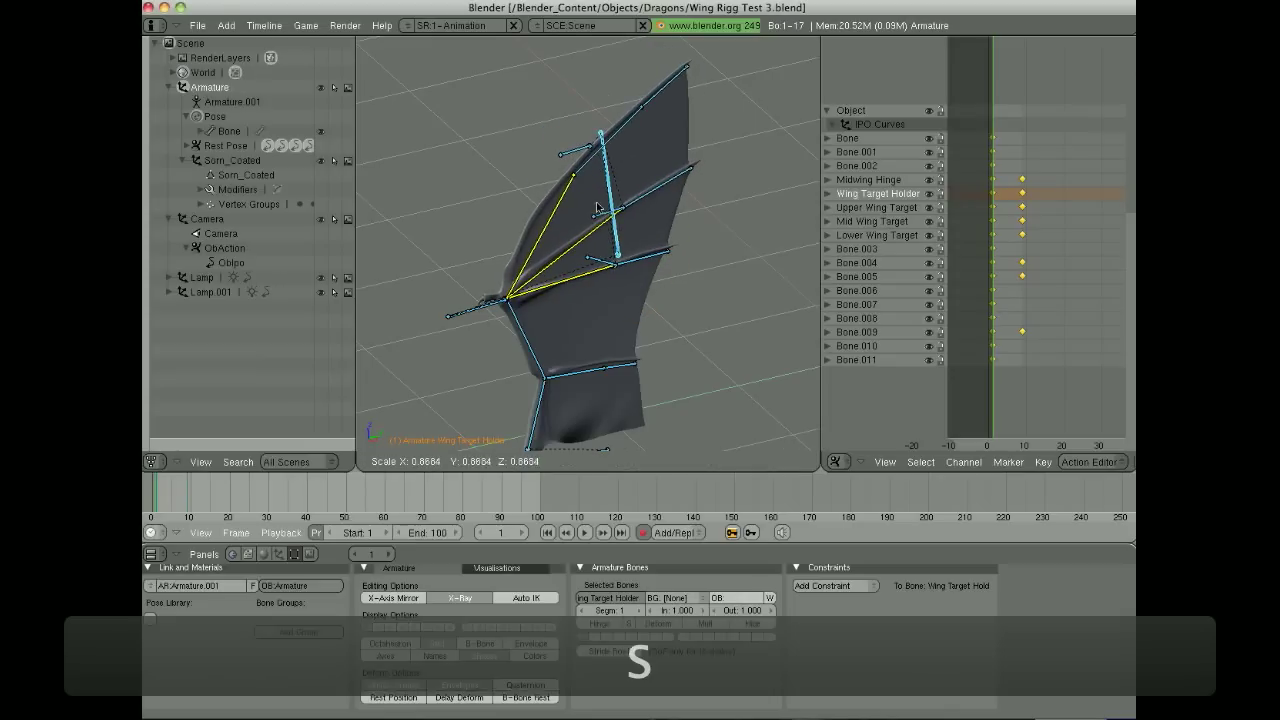
left_click(597, 208)
- Rotate the Wing Target Holder freehand about the Y, Z and X axes in turn to twist and bend the wing
key("r")
key("y")
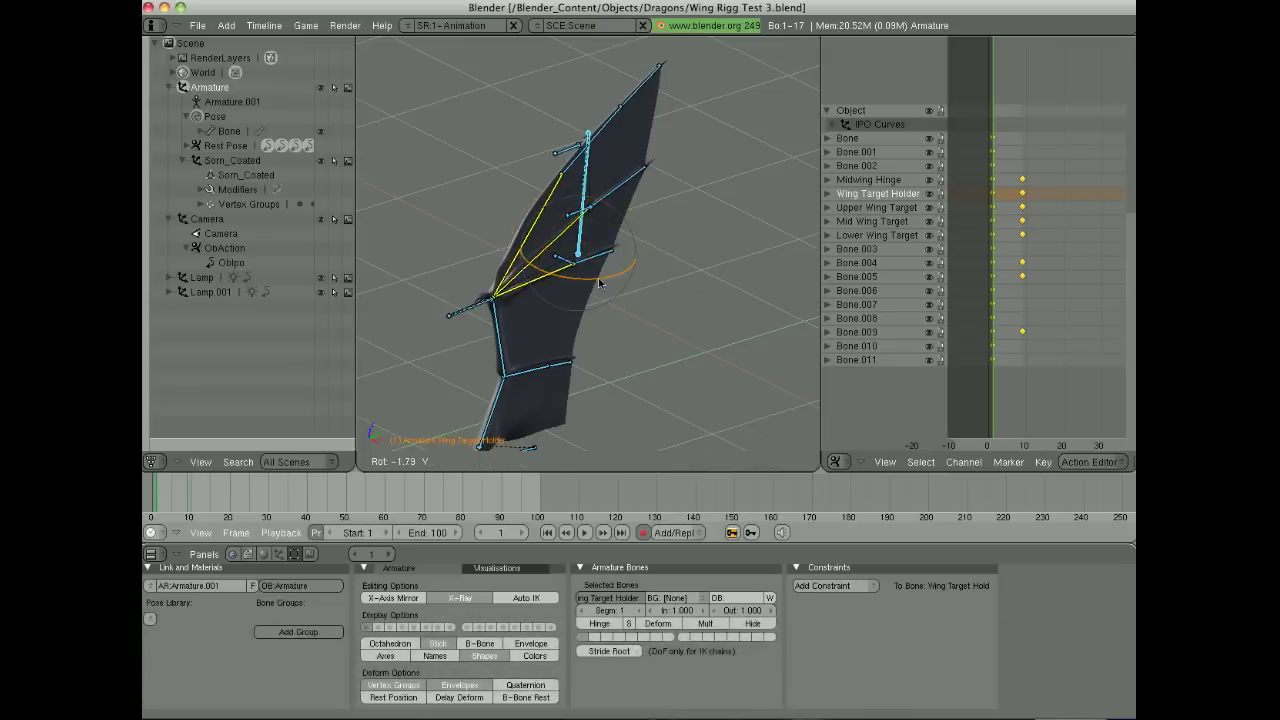
left_click(585, 233)
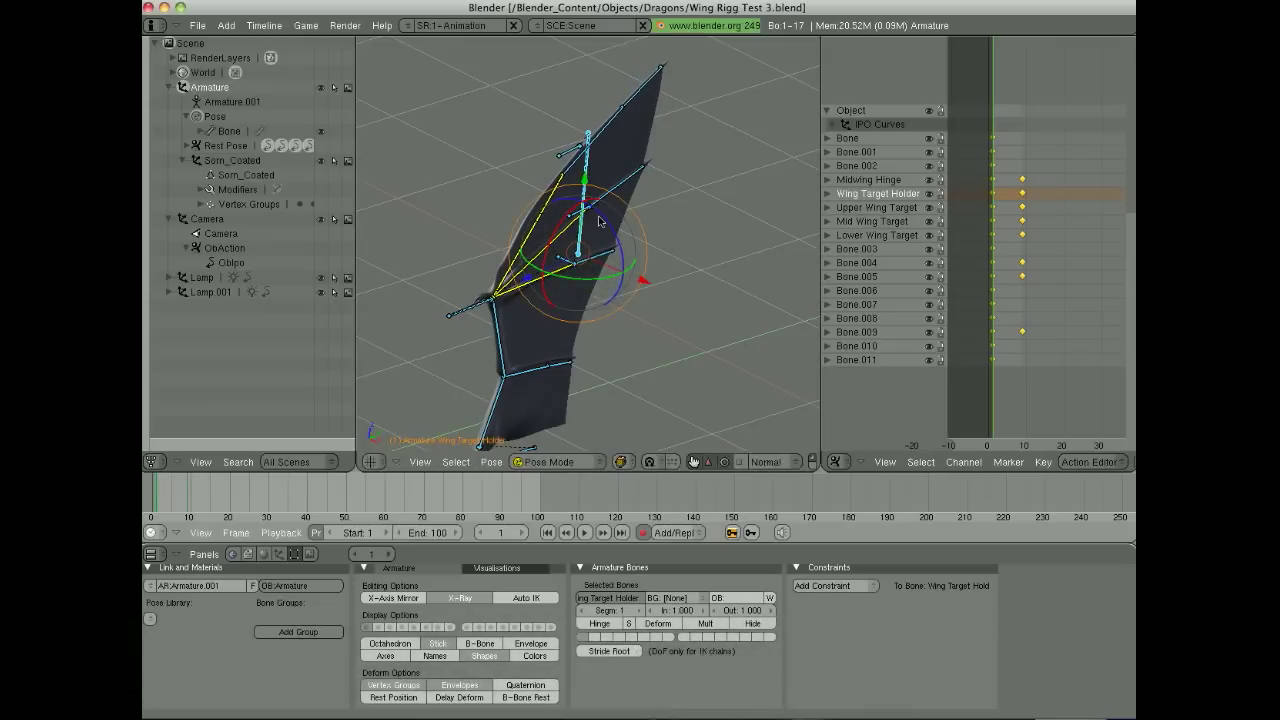
key("r")
key("z")
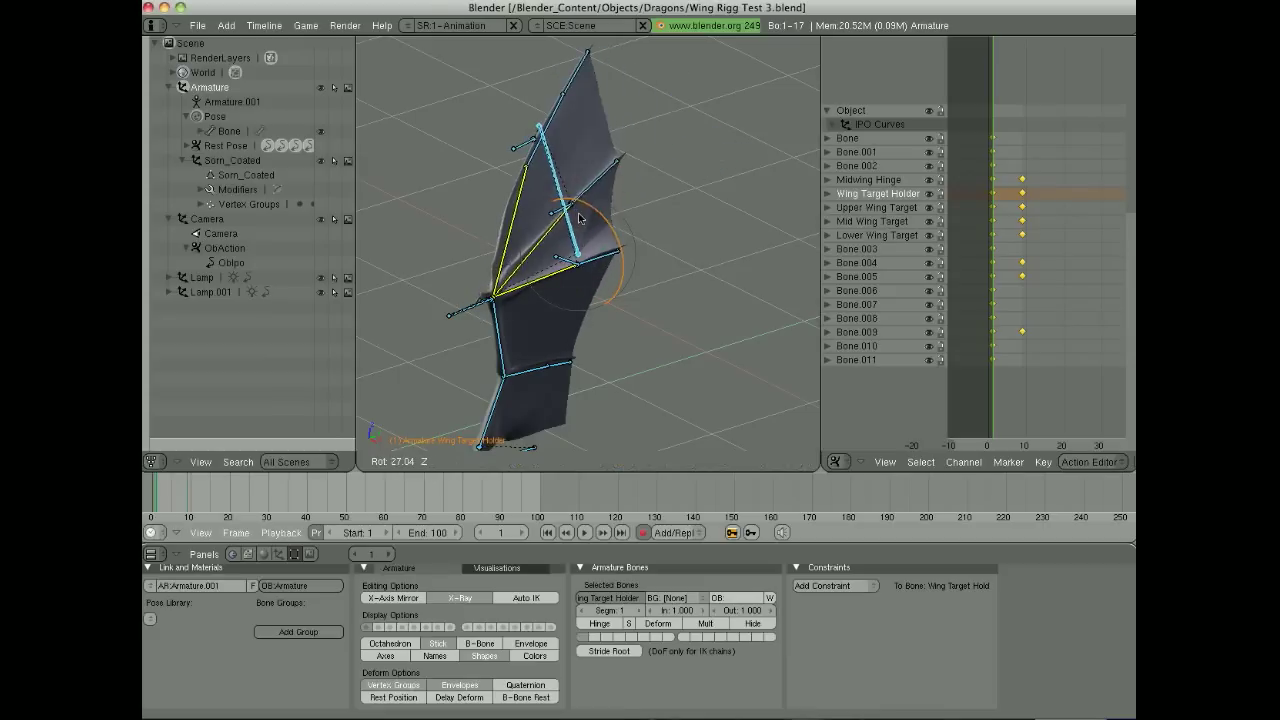
left_click(583, 229)
key("r")
key("x")
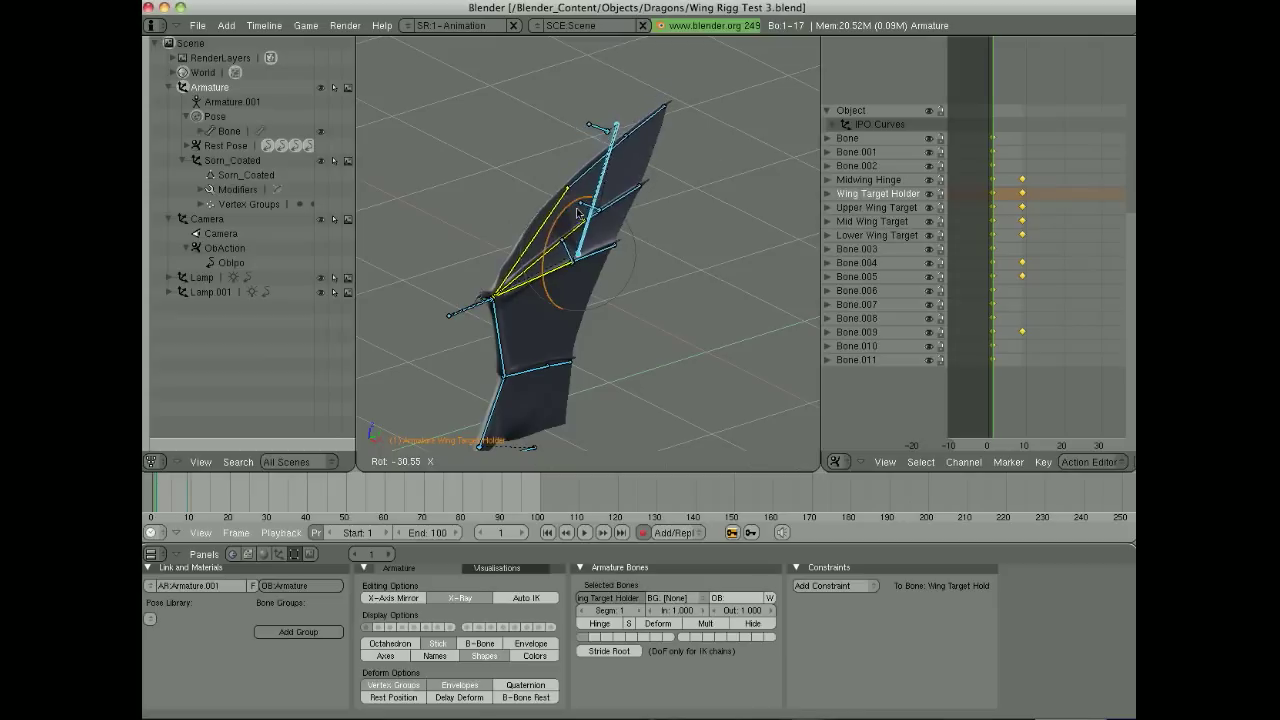
left_click(593, 245)
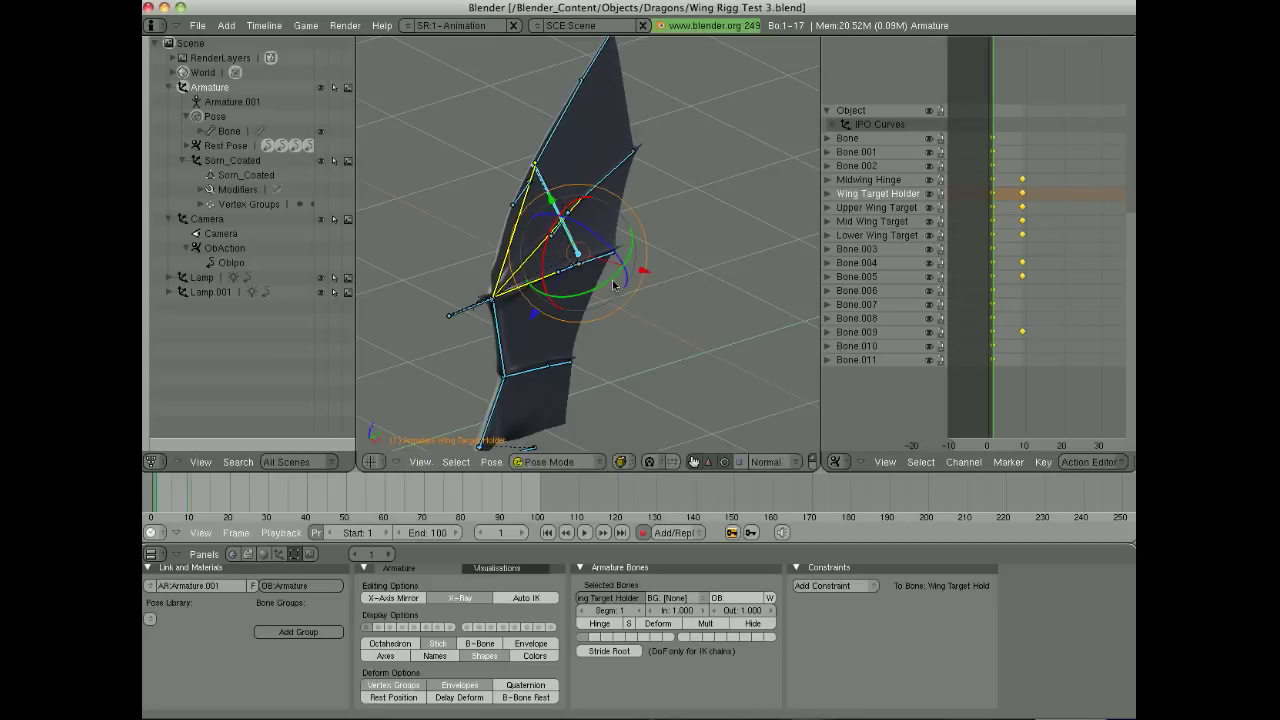
- Rotate the Wing Target Holder once more freehand to change the bend of the wing
left_click_drag(614, 285, 607, 234)
middle_click_drag(499, 285, 613, 299)
scroll(629, 271, "down", 1)
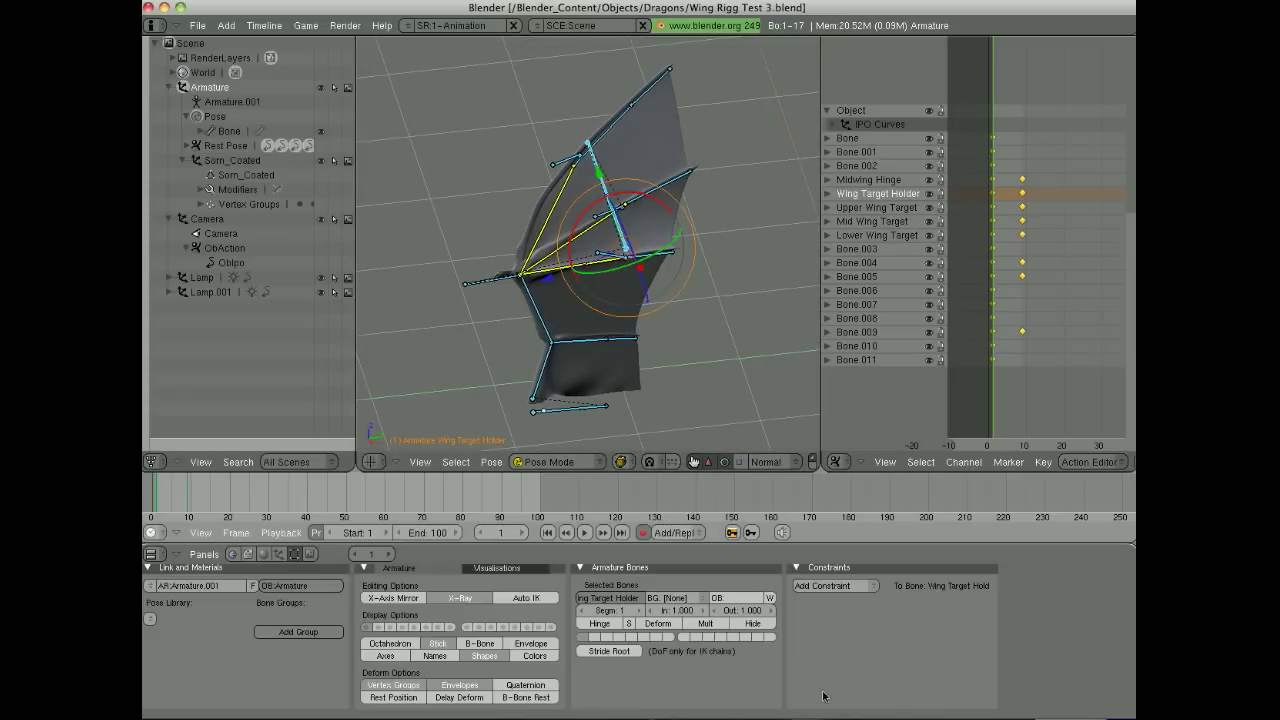
middle_click_drag(817, 674, 828, 677)
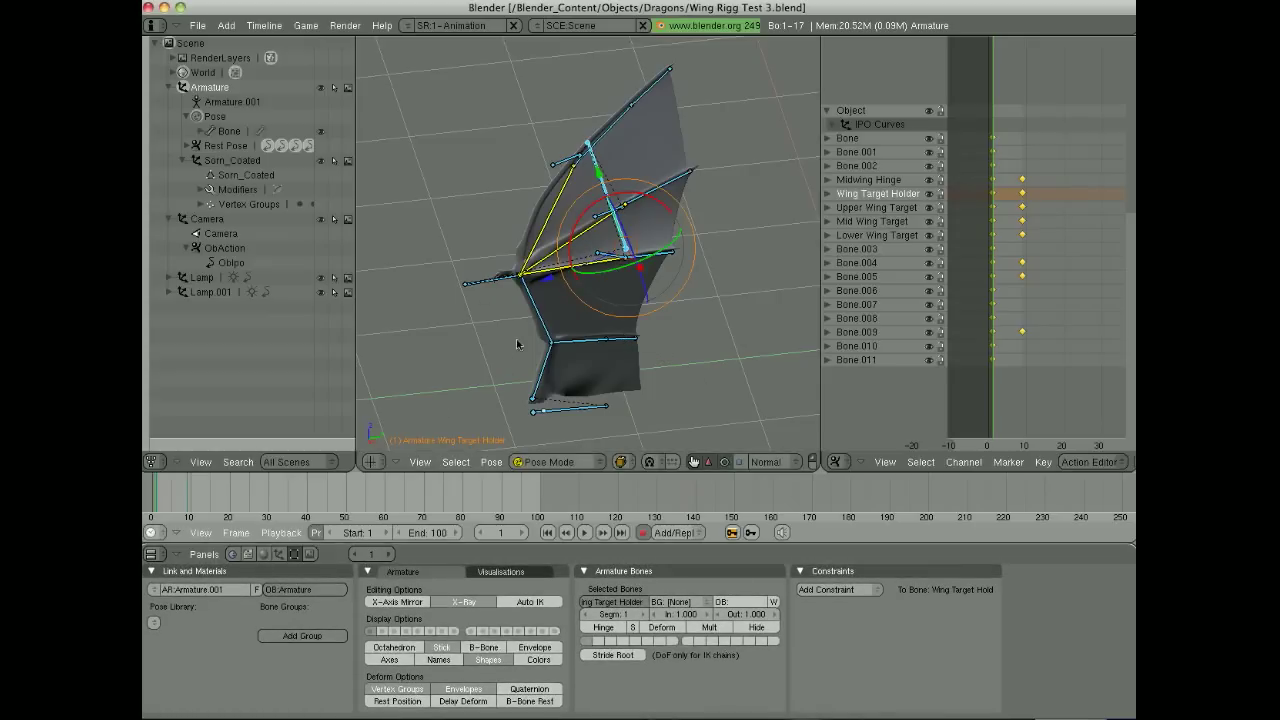
- Put the armature in Edit Mode, select the Midwing Hinge bone and display the bones as octahedrons
key("Tab")
right_click(484, 289)
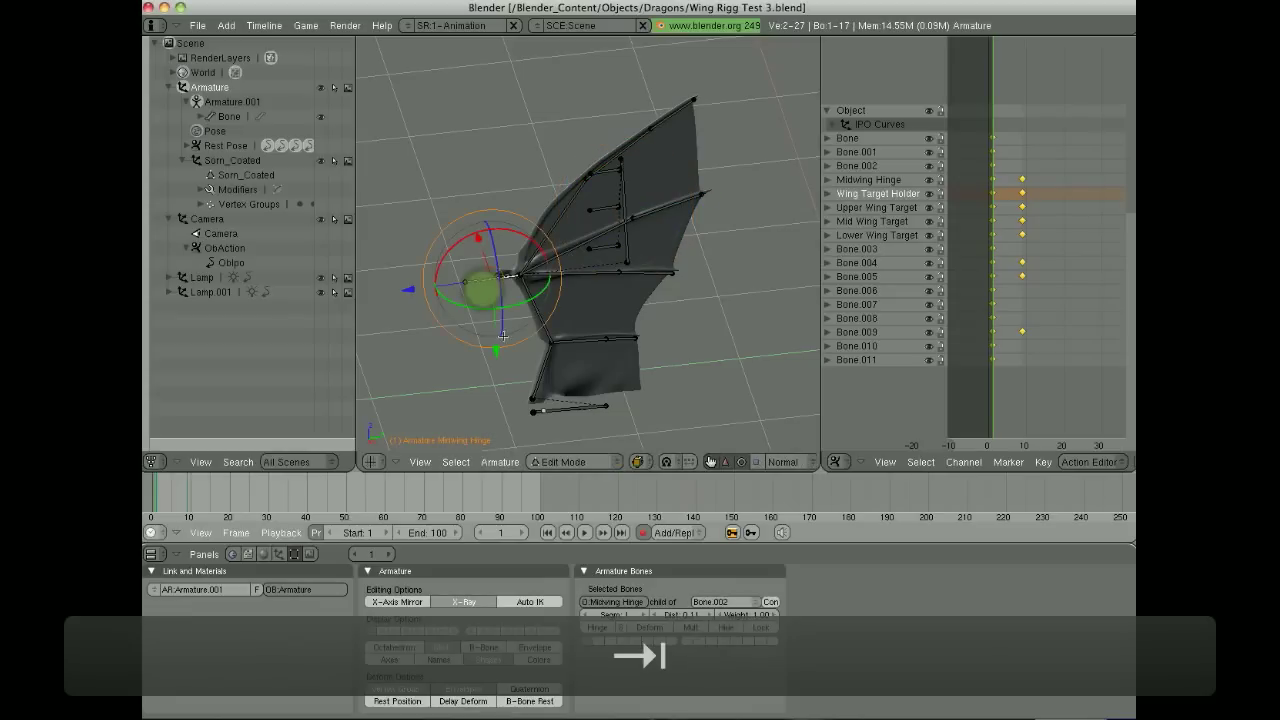
middle_click_drag(632, 258, 700, 258)
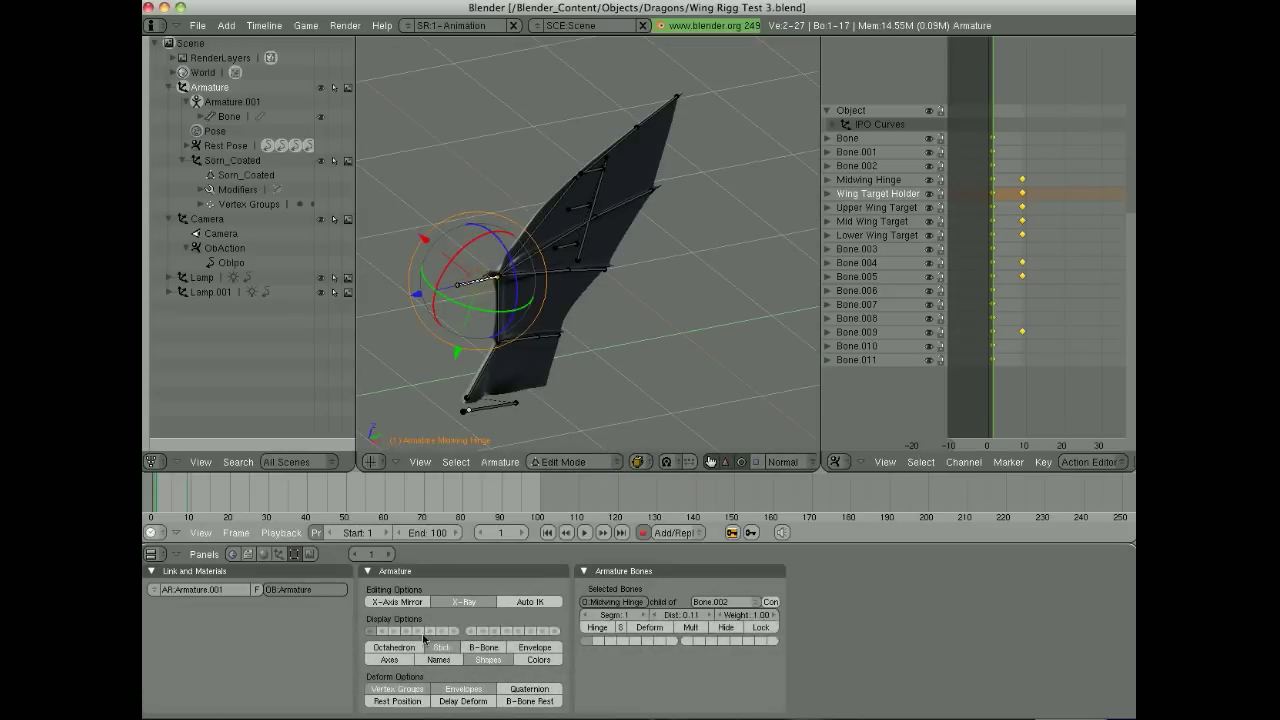
left_click(405, 652)
middle_click_drag(557, 330, 712, 270)
scroll(597, 260, "up", 3)
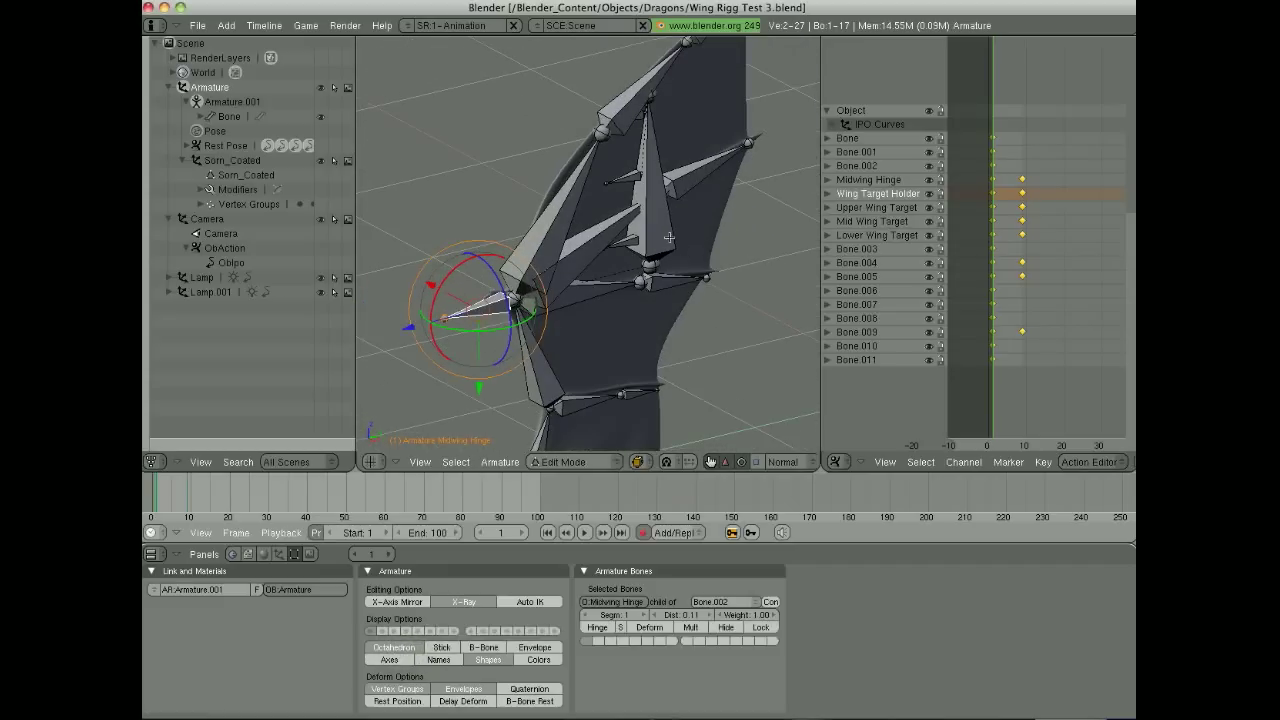
- Examine the parenting of the Upper, Mid and Lower Wing Targets and of the Wing Target Holder
right_click(655, 155)
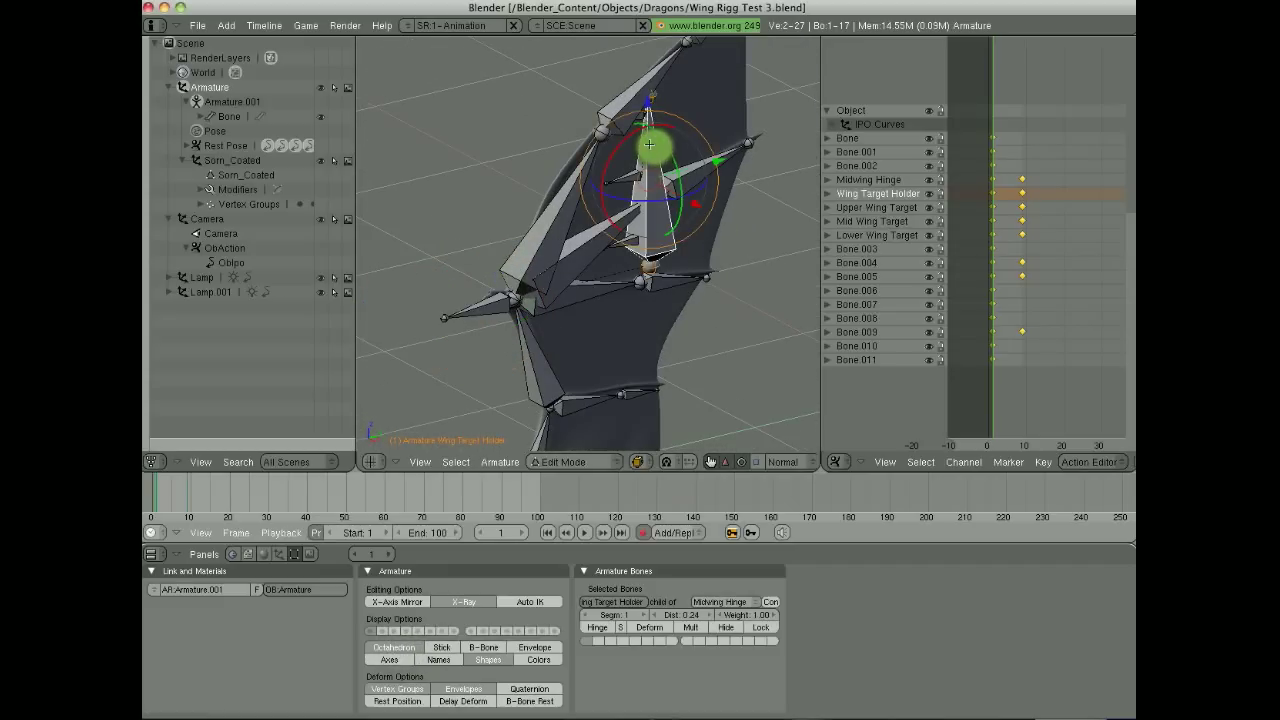
middle_click_drag(649, 145, 663, 157)
right_click(630, 114)
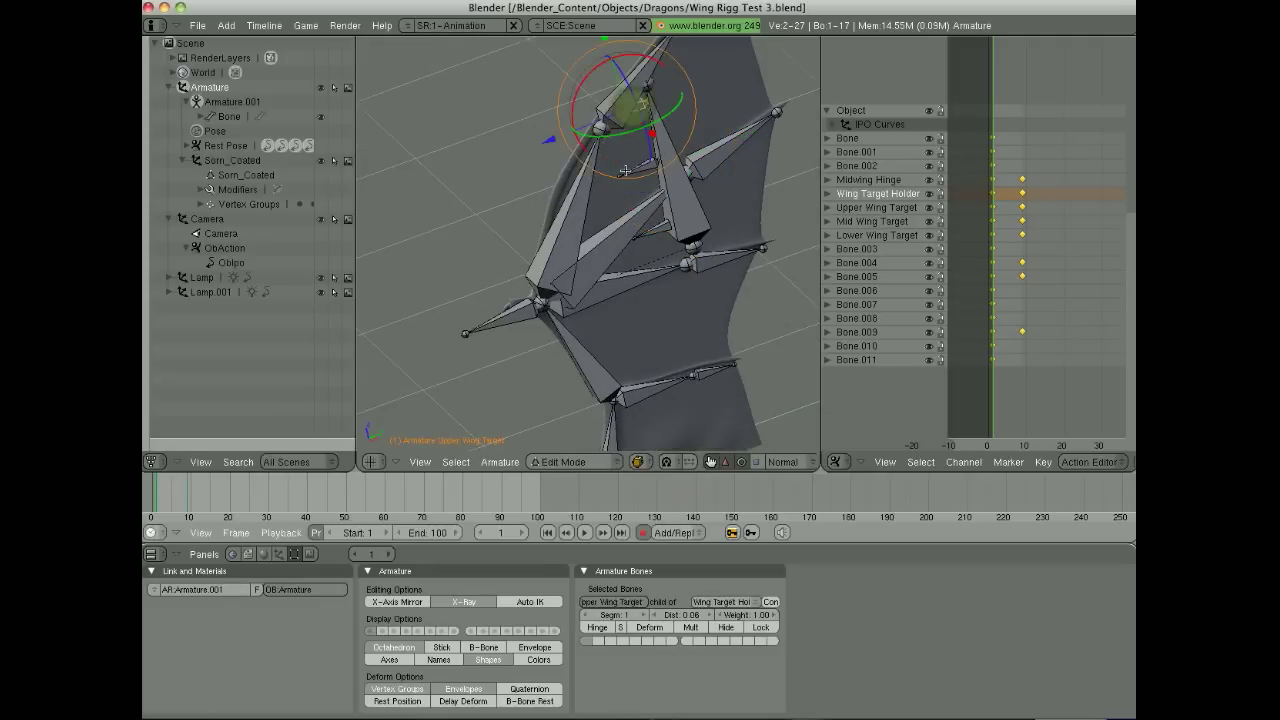
right_click(628, 171)
right_click(652, 226)
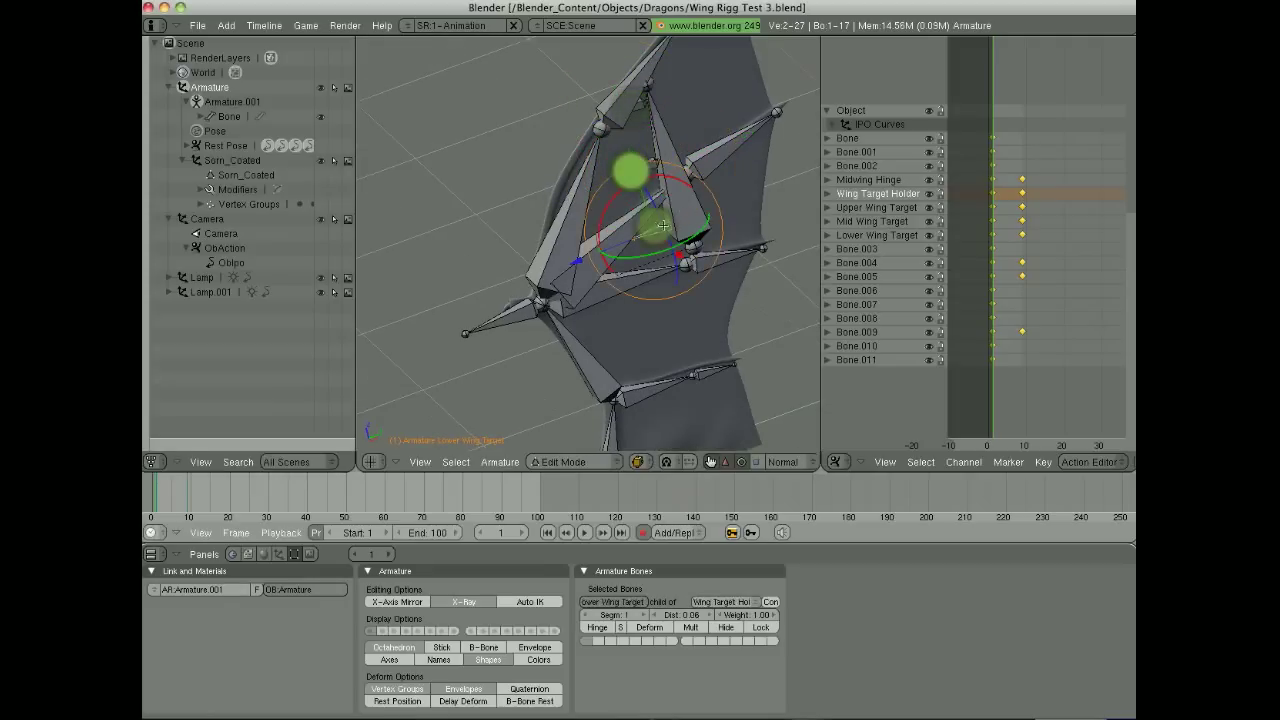
right_click(634, 171)
right_click(663, 134)
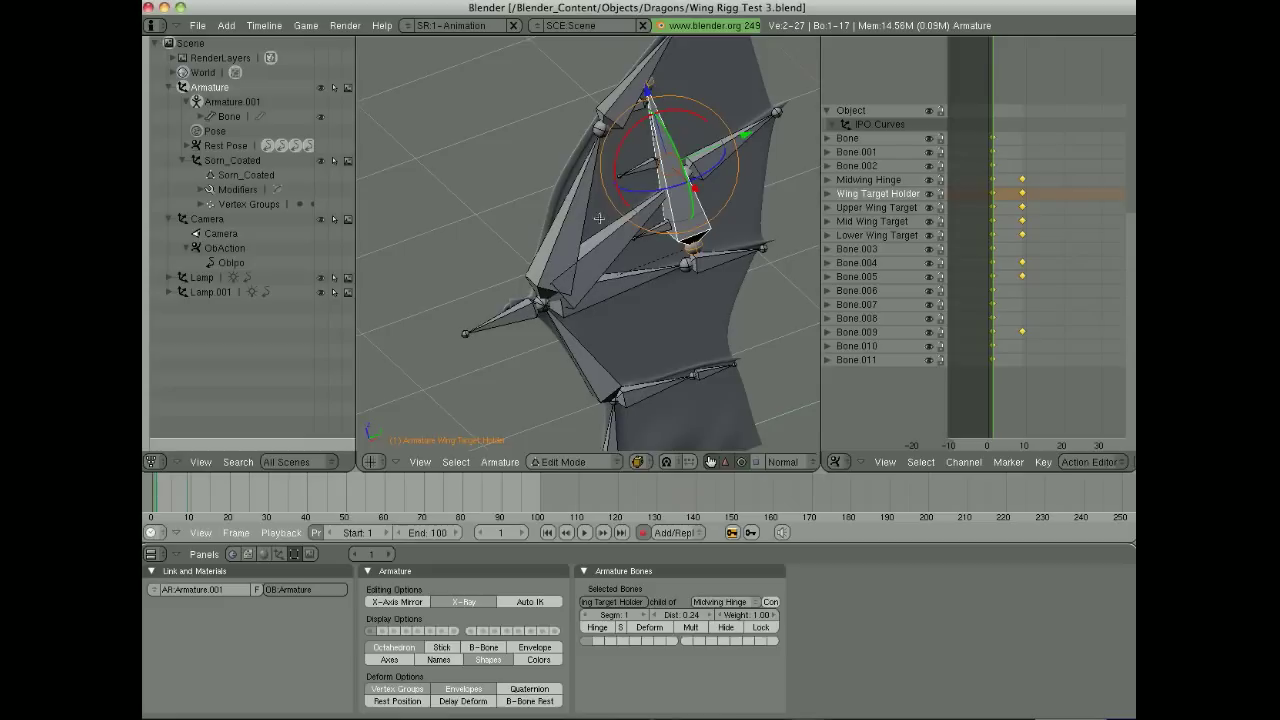
- Examine the Midwing Hinge and check the parent of each of the upper, middle and lower finger bones
right_click(498, 318)
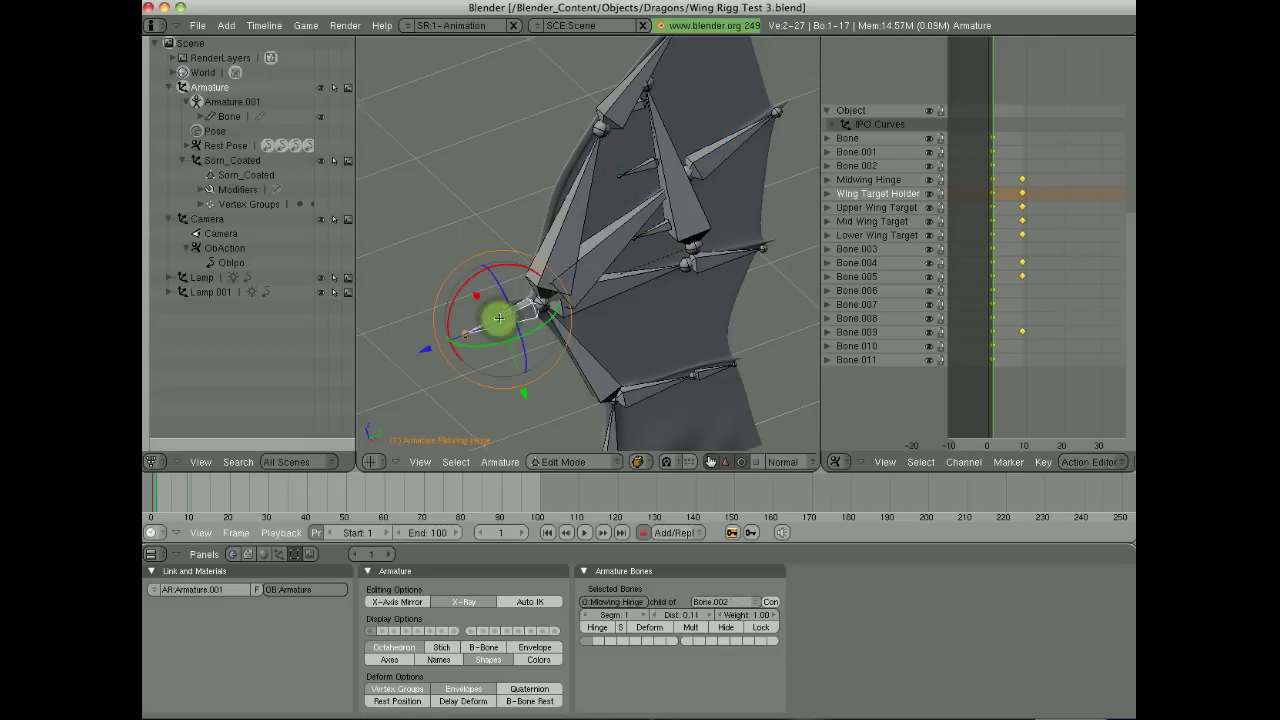
right_click(561, 223)
right_click(602, 235)
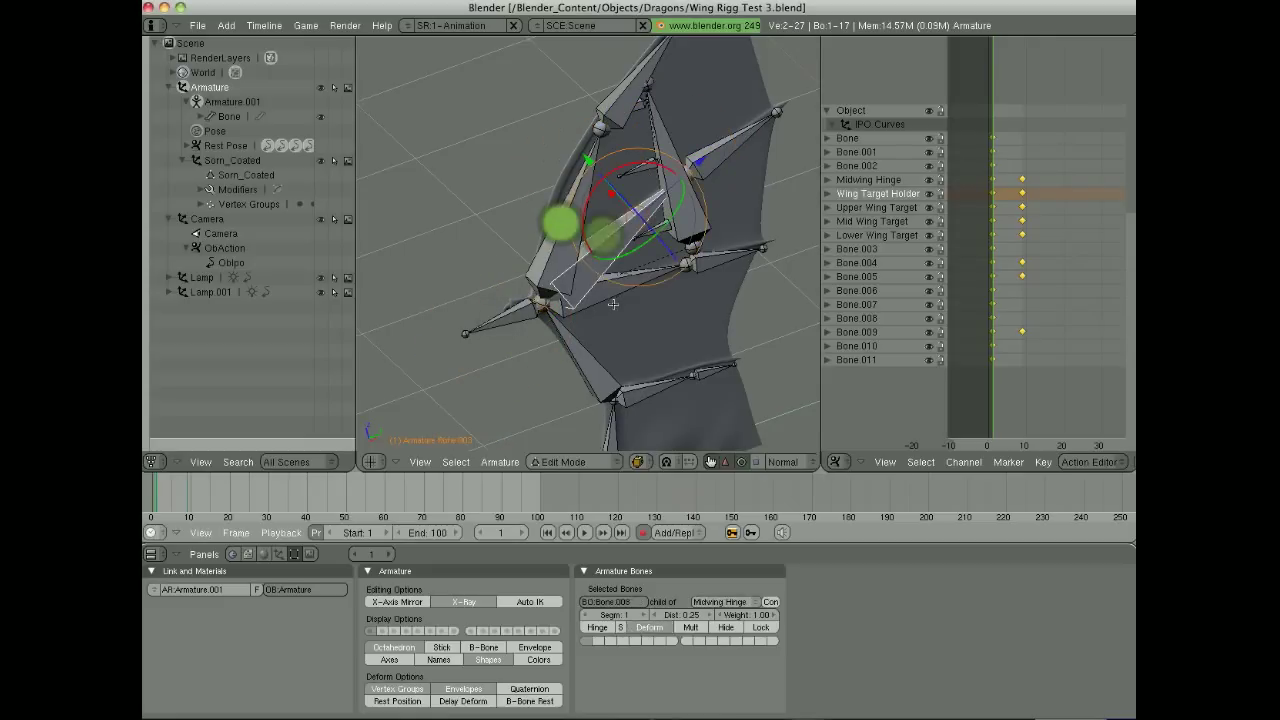
right_click(613, 278)
right_click(515, 304)
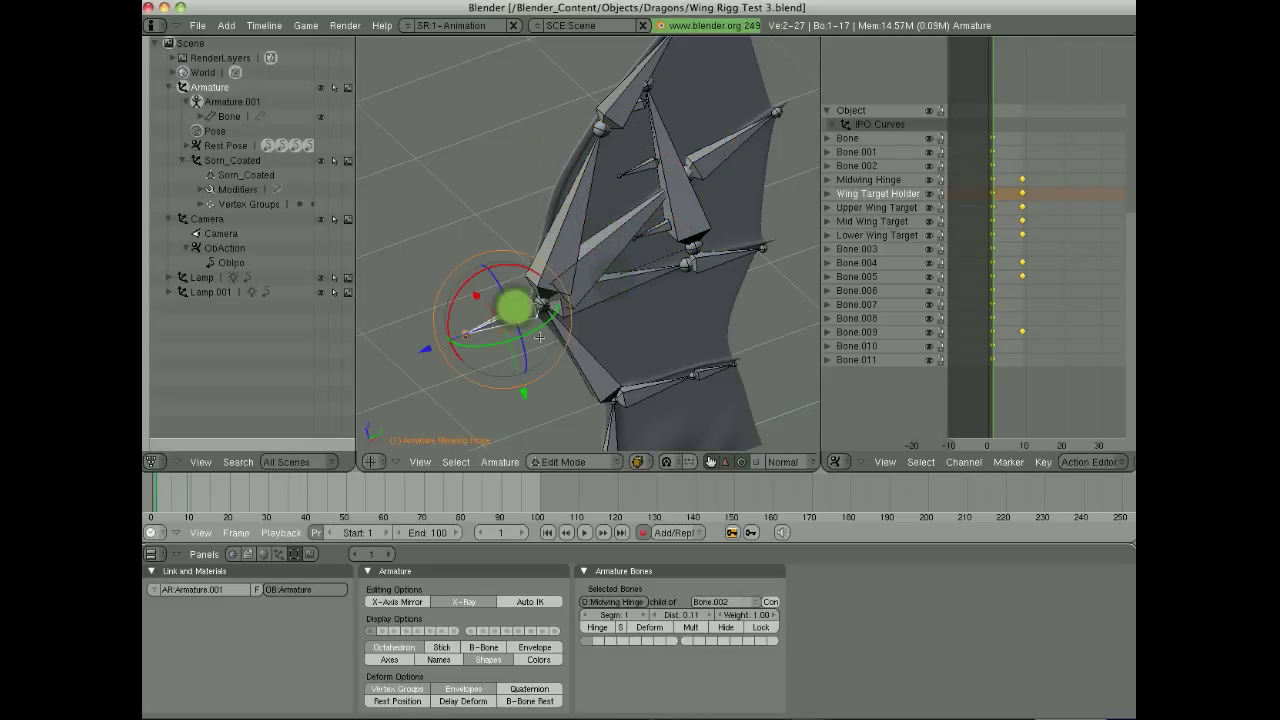
- Return to Pose Mode and compare the upper finger bone's IK constraint with the Upper Wing Target
key("Tab")
middle_click_drag(604, 238, 557, 269, "shift")
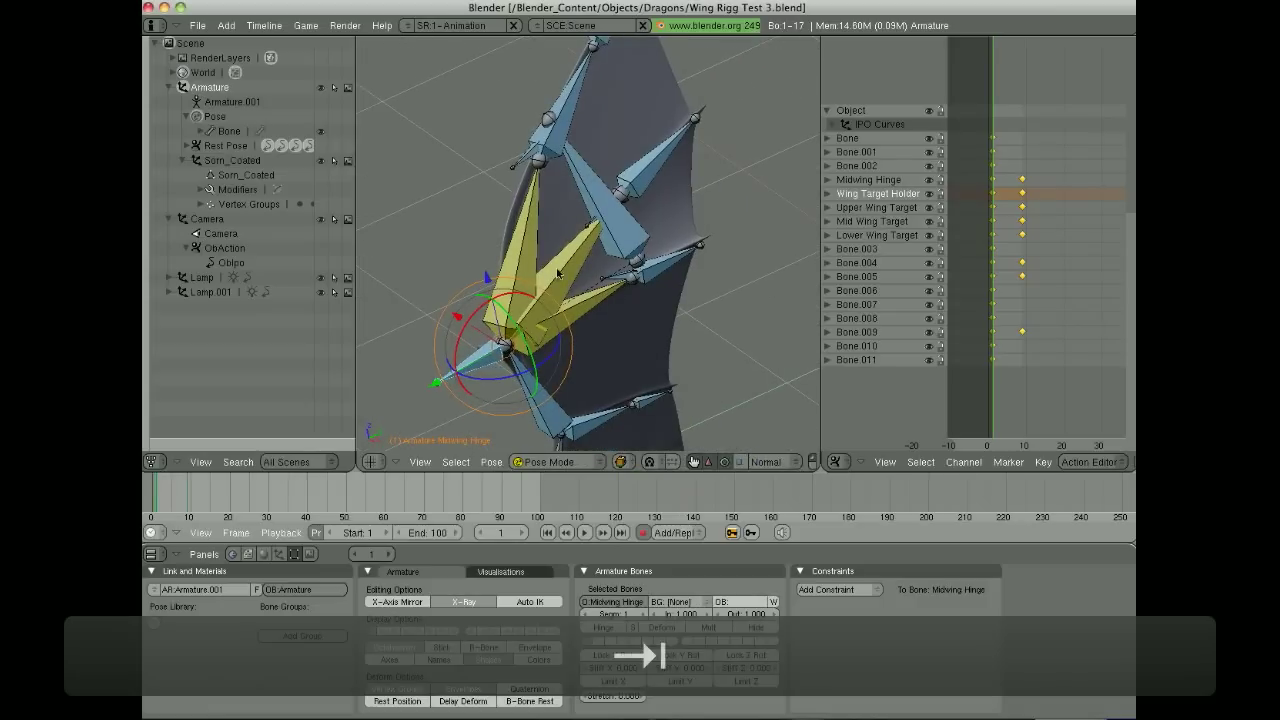
right_click(526, 237)
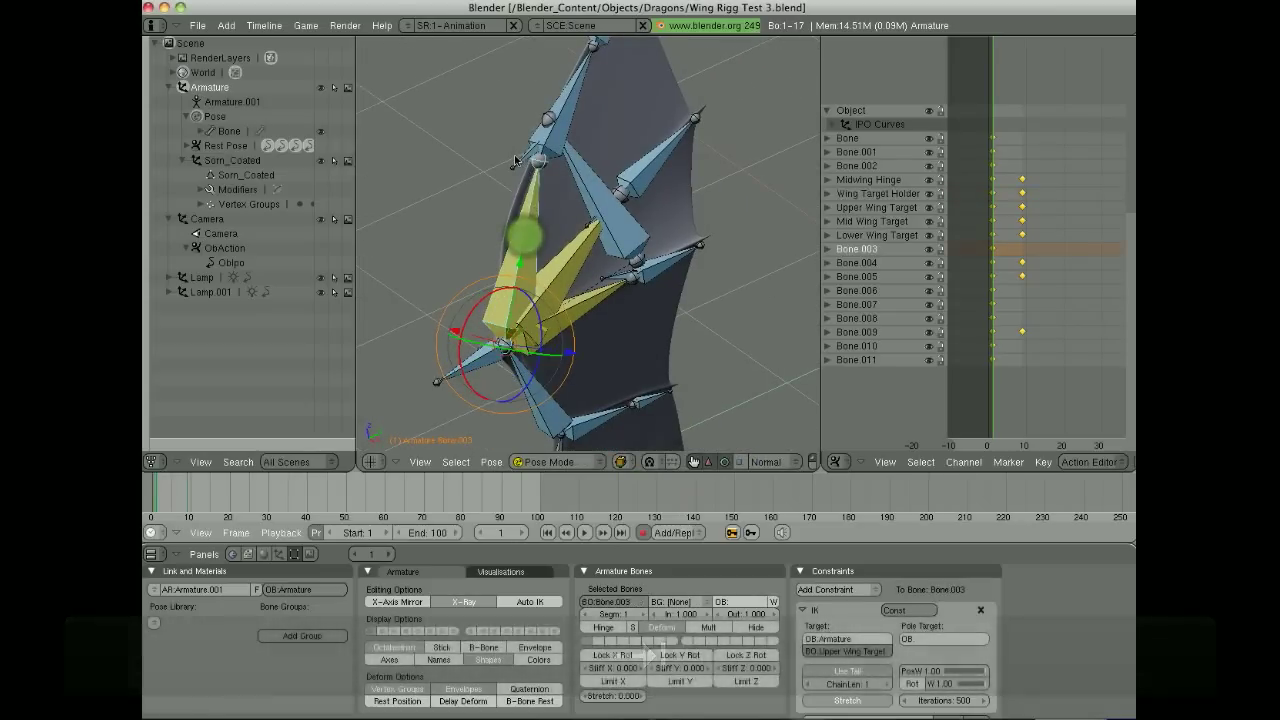
right_click(521, 165)
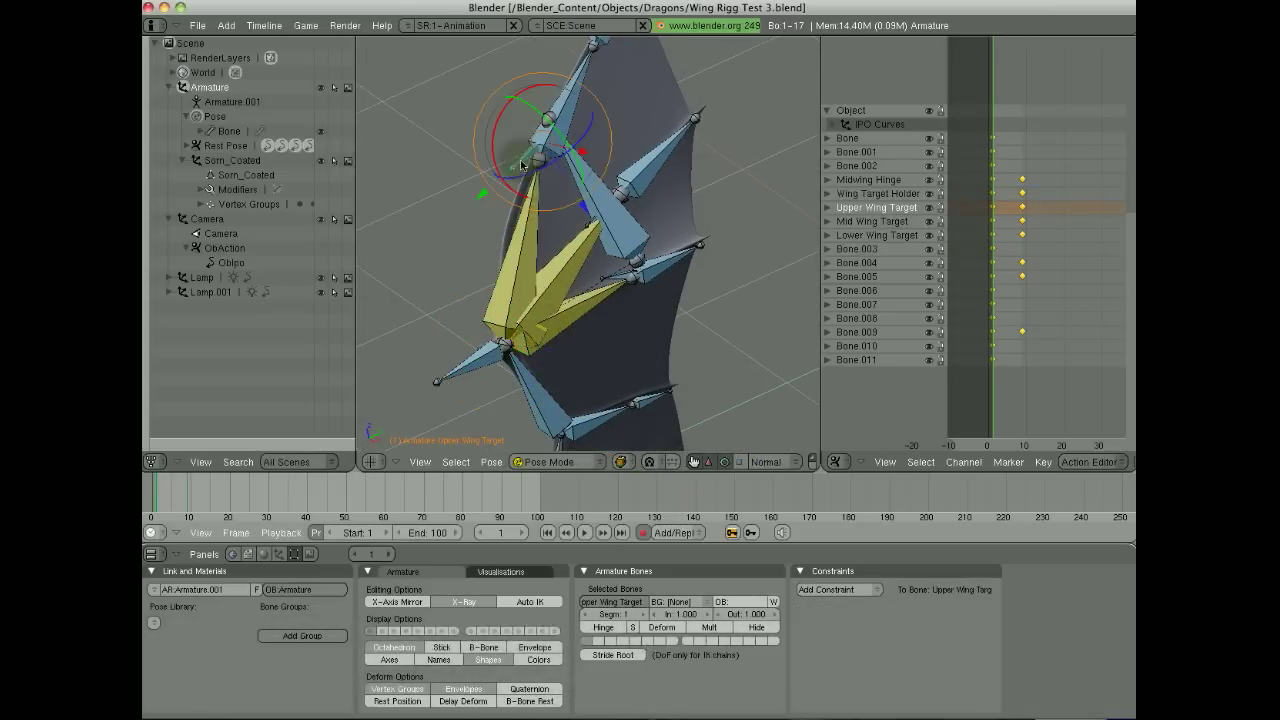
- Switch the bone display back to Stick and select the Mid Wing Target
right_click(591, 226)
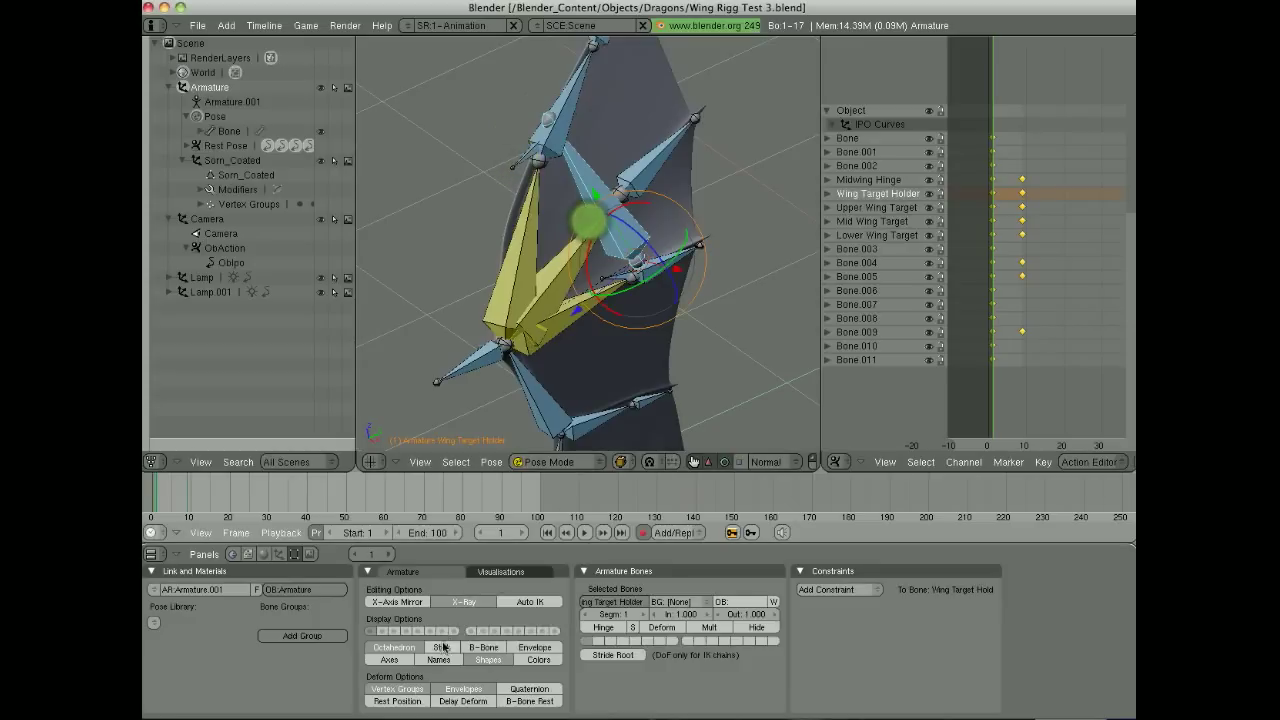
left_click(442, 649)
right_click(590, 224)
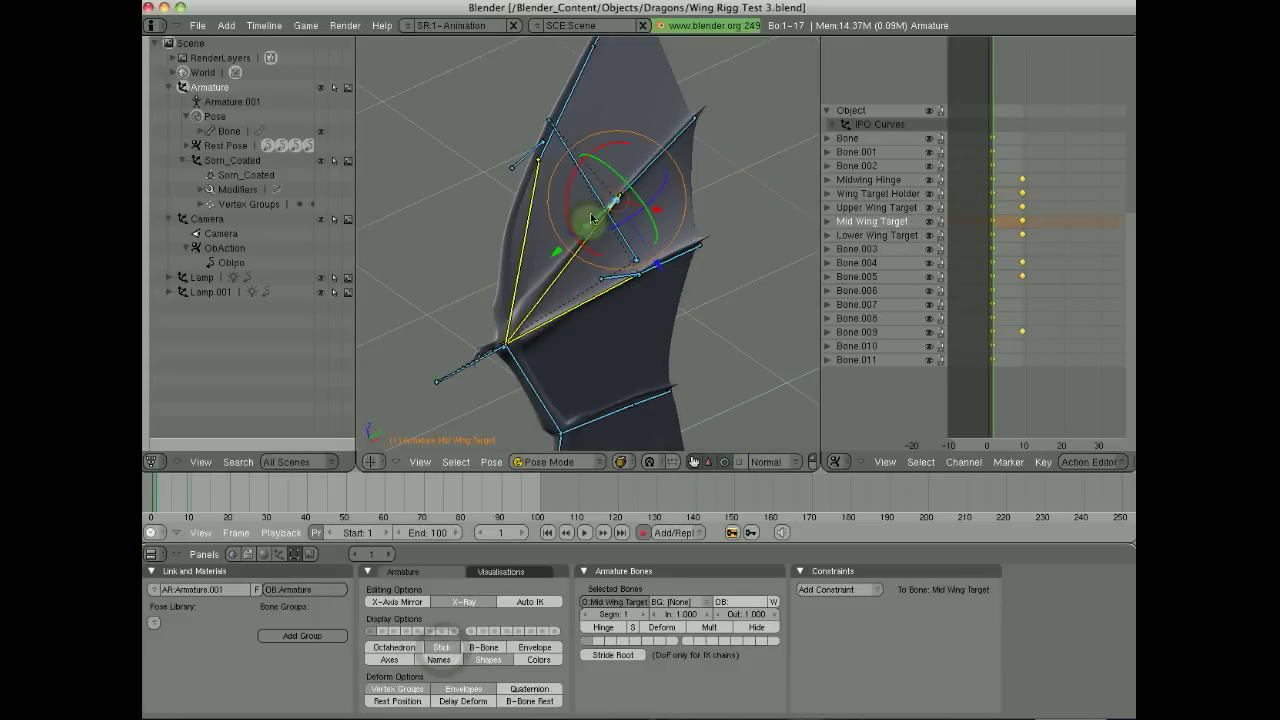
- Rotate the Wing Target Holder freehand about its X axis and scale it up to spread the wing's fingers
right_click(584, 166)
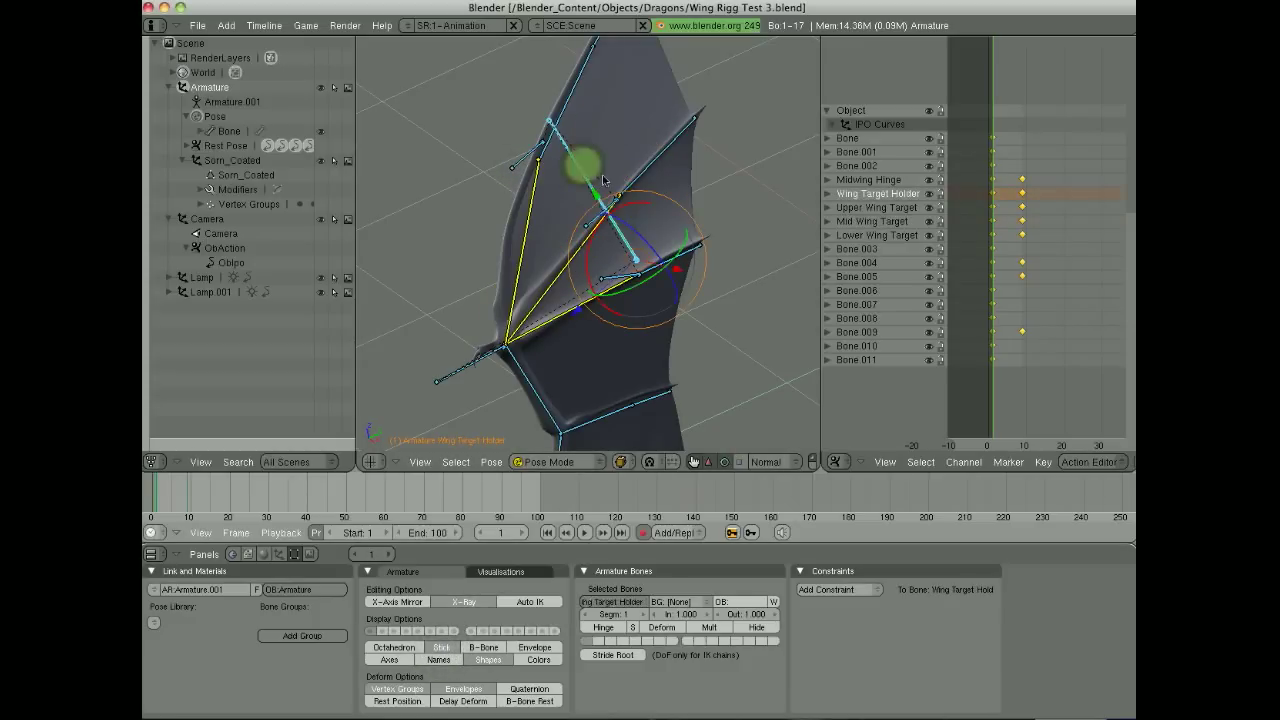
middle_click_drag(592, 172, 655, 211)
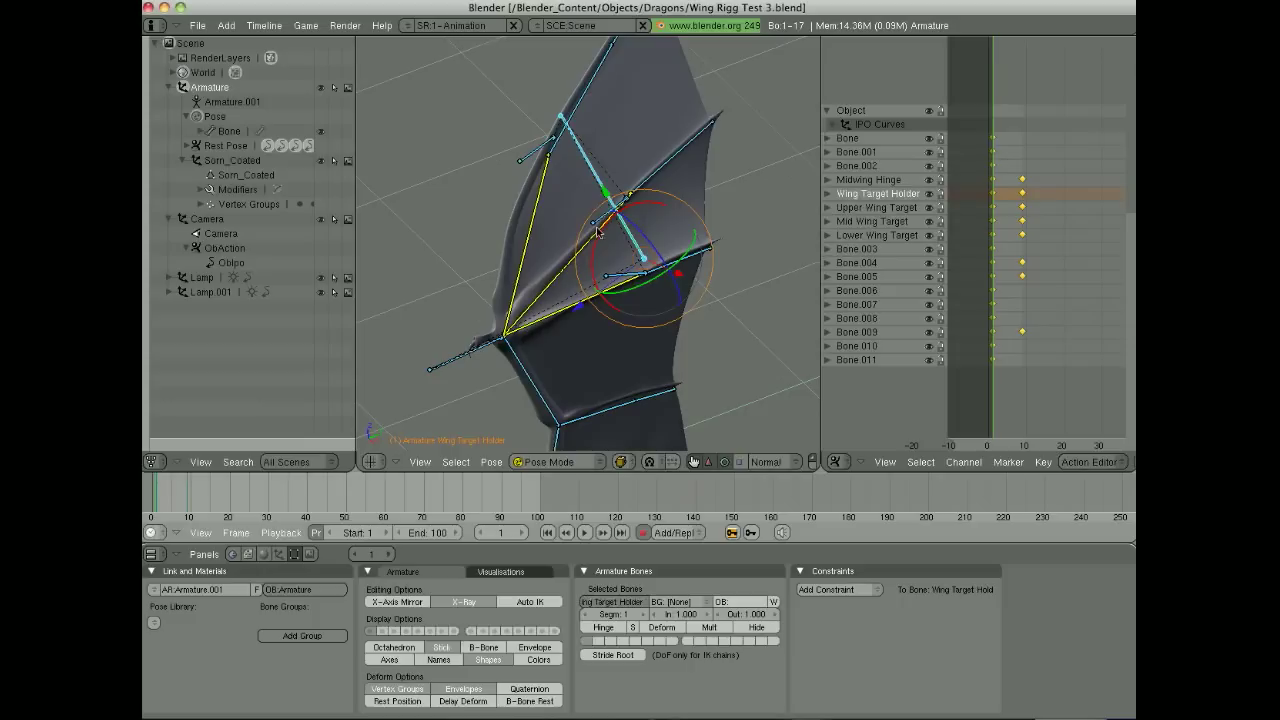
left_click_drag(597, 228, 610, 220)
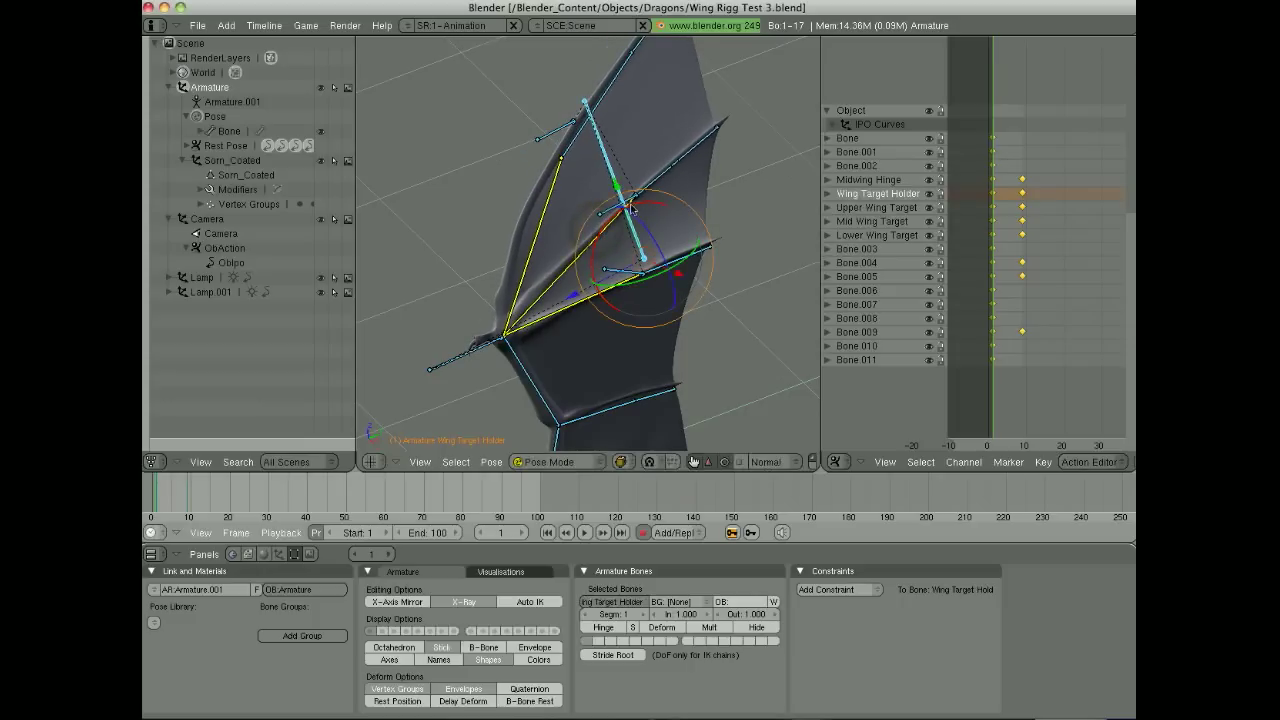
key("s")
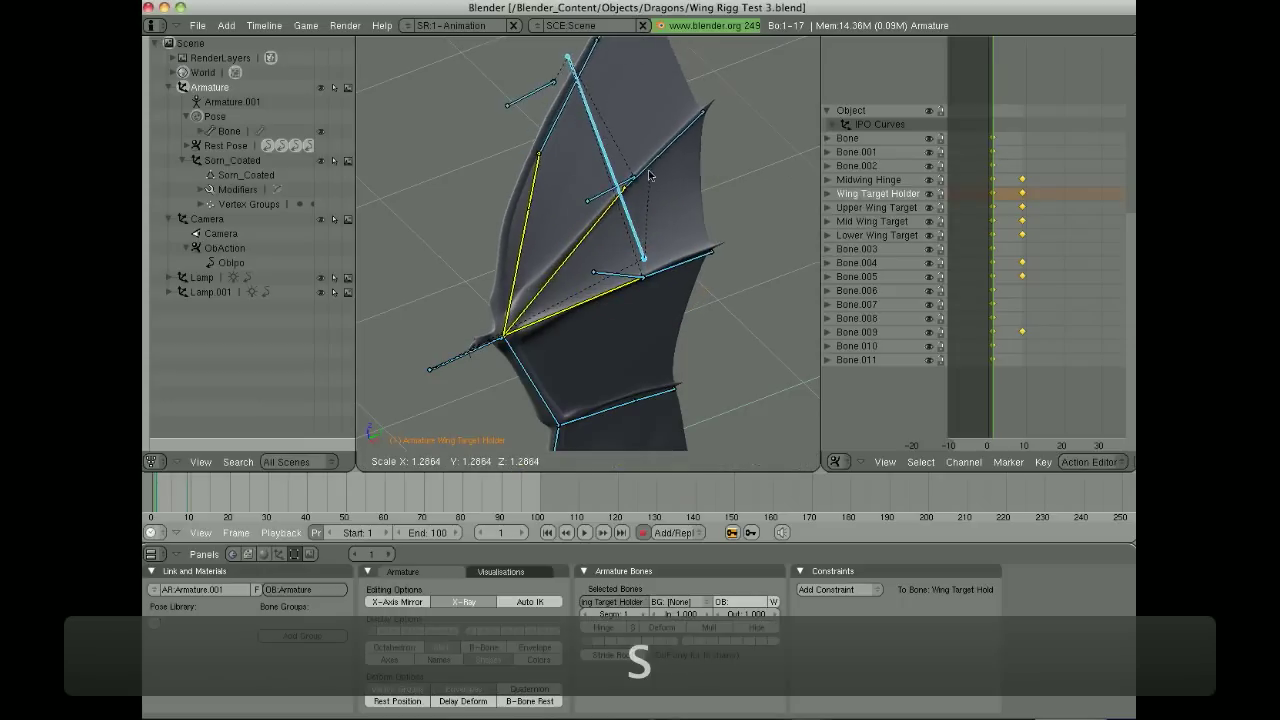
left_click(637, 190)
middle_click_drag(637, 190, 549, 296)
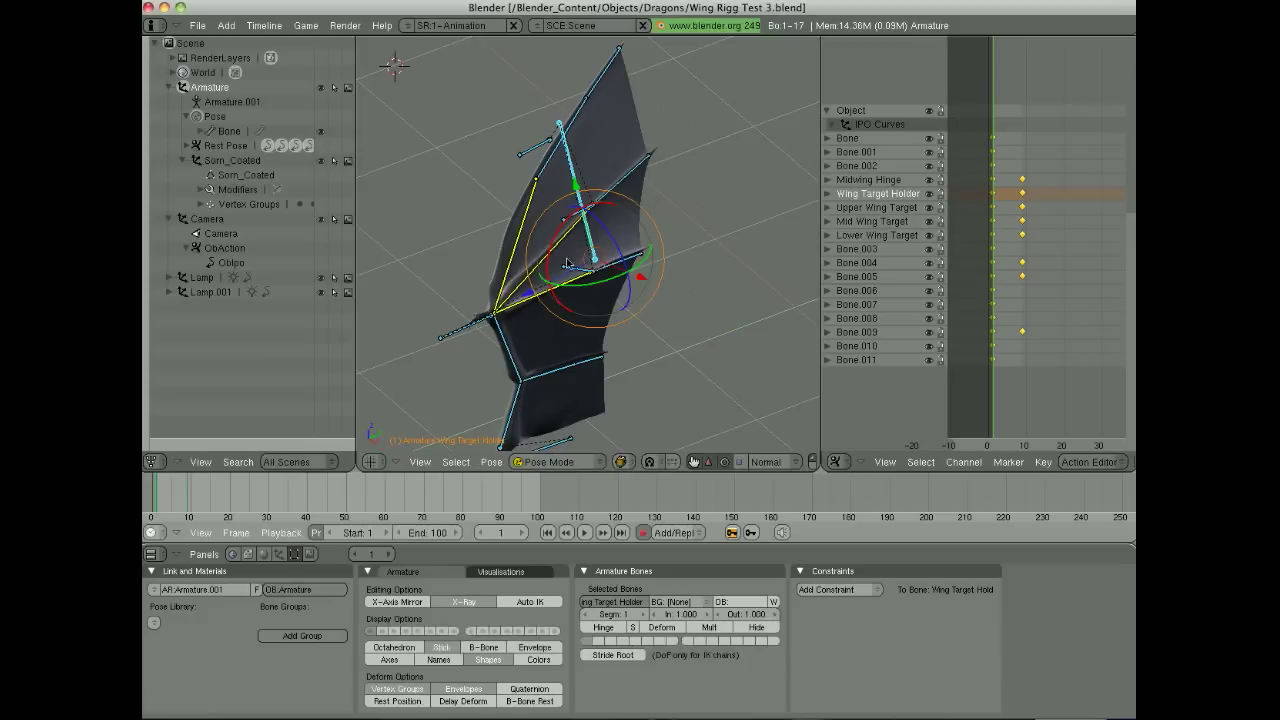